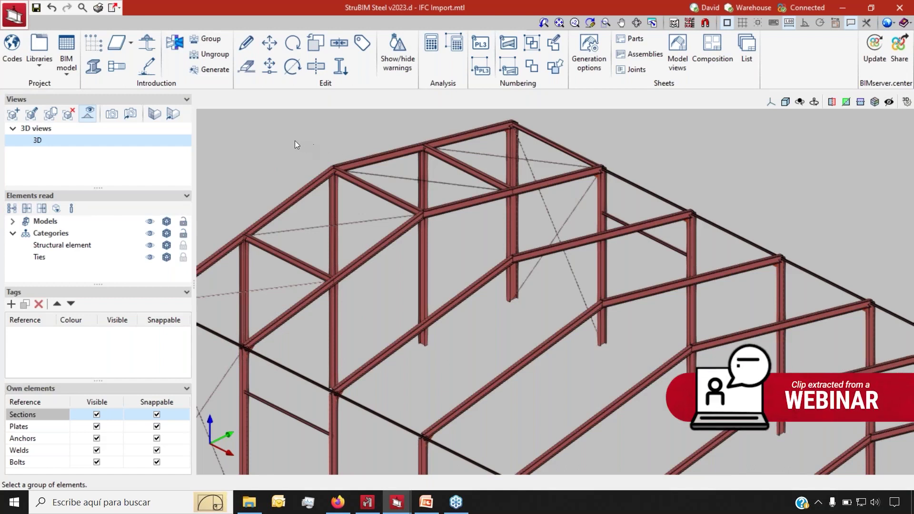
- Introduce a joint at the roof corner node by selecting the column and the beams that meet there
click(215, 71)
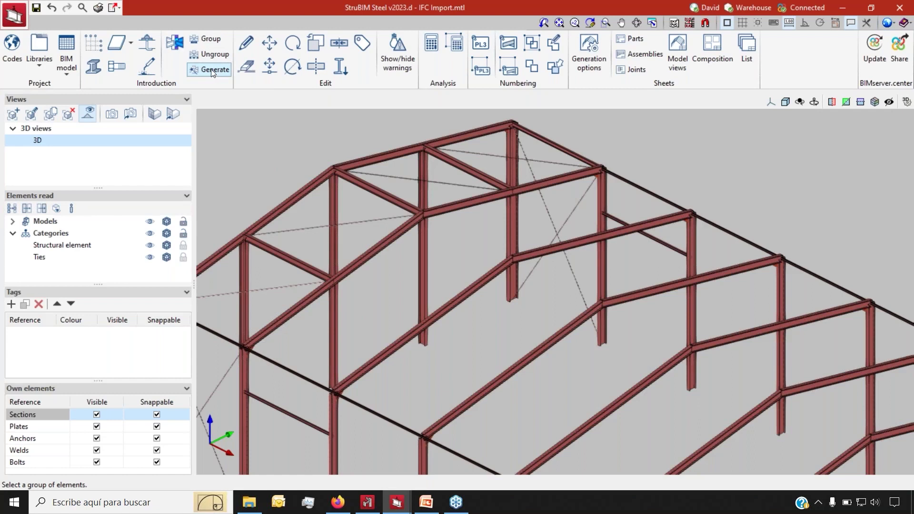
click(175, 44)
scroll(321, 120, up, 5)
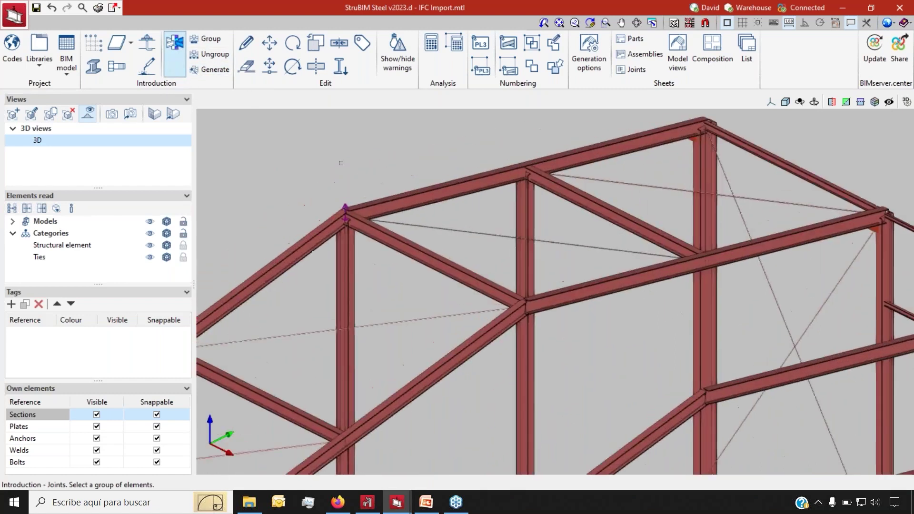
click(350, 314)
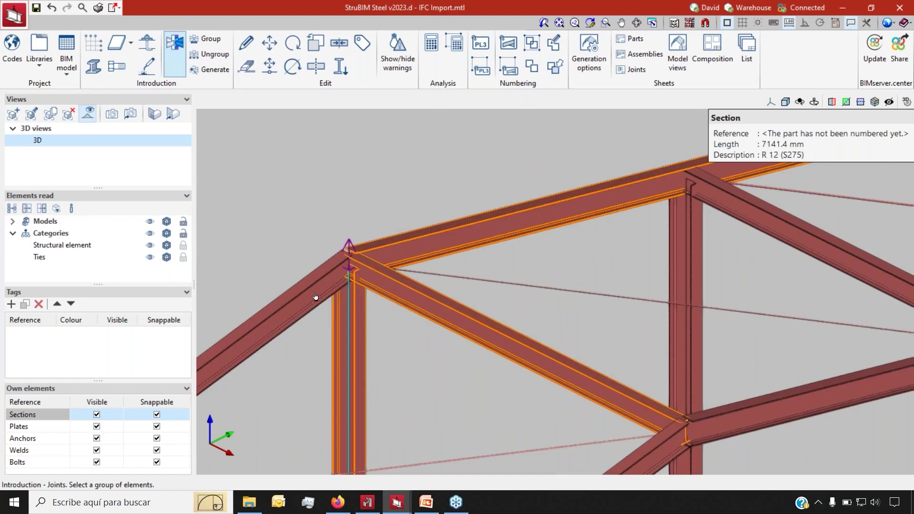
click(316, 300)
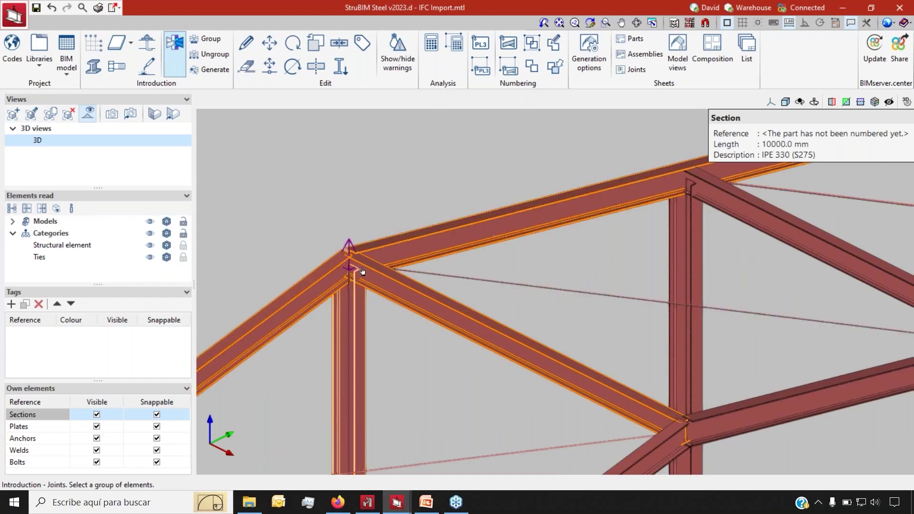
- Open the roof corner joint for editing and examine the clashes between its column and beams
click(246, 44)
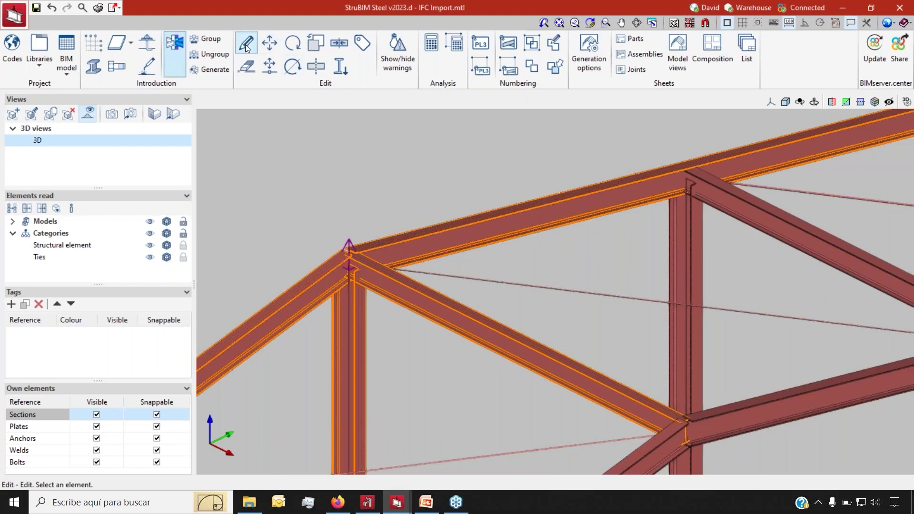
click(346, 249)
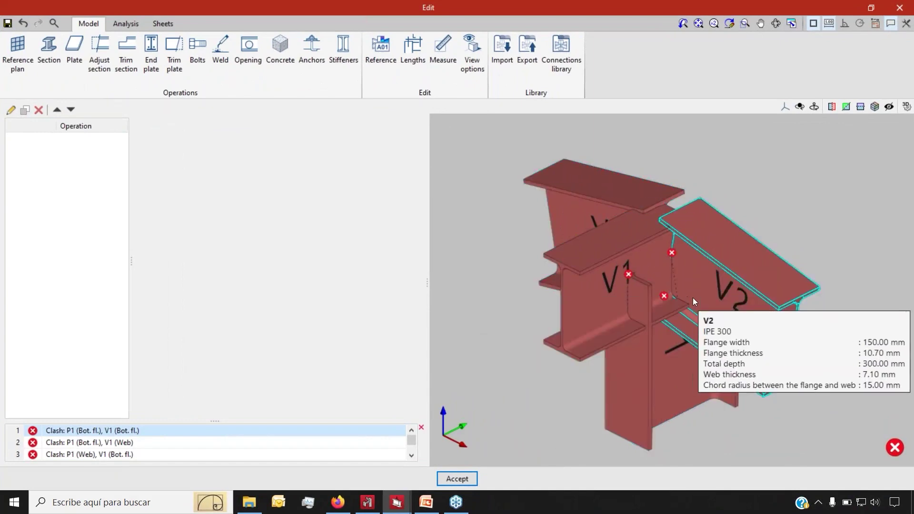
scroll(701, 305, up, 2)
scroll(667, 284, down, 2)
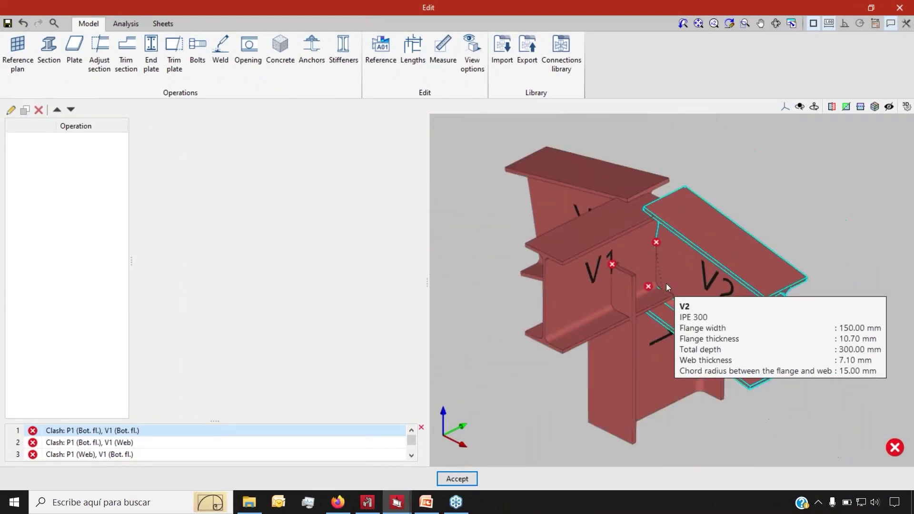
scroll(584, 359, down, 3)
scroll(639, 324, up, 2)
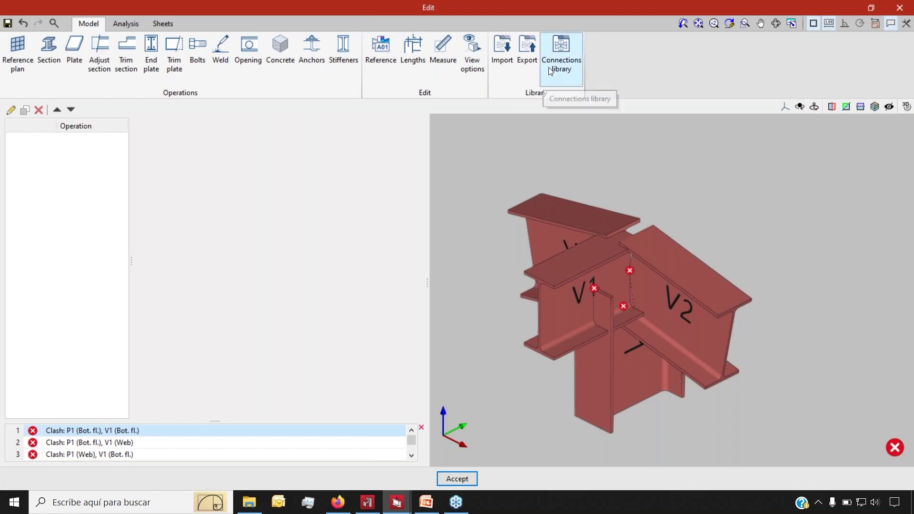
- Look through the connections library and the saved connection files available for import, without importing any
click(558, 50)
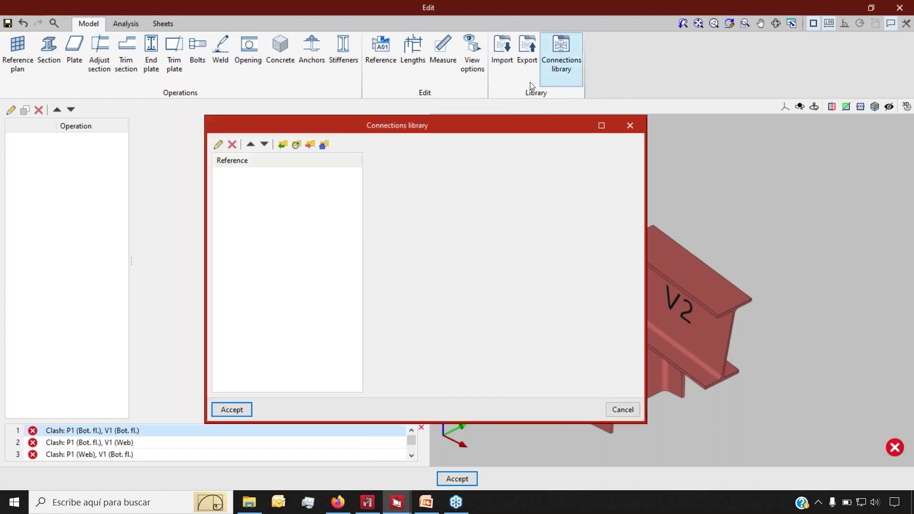
click(282, 144)
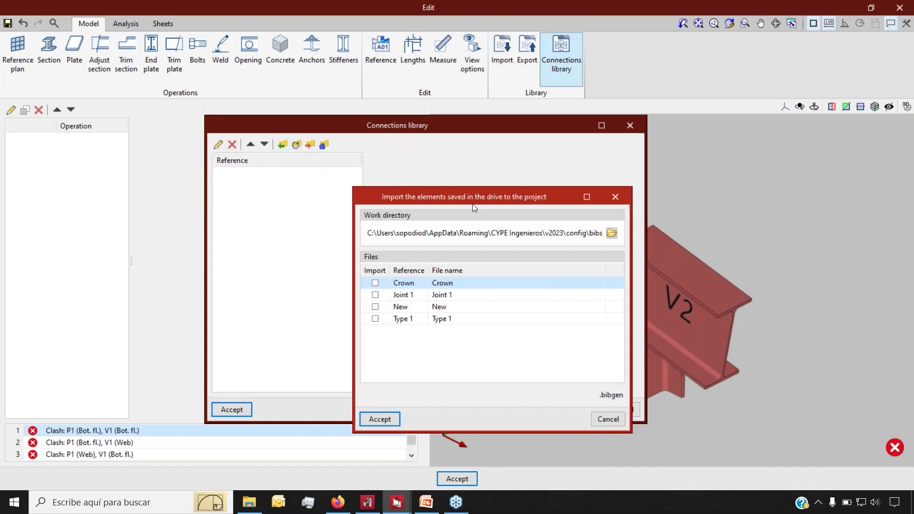
click(607, 419)
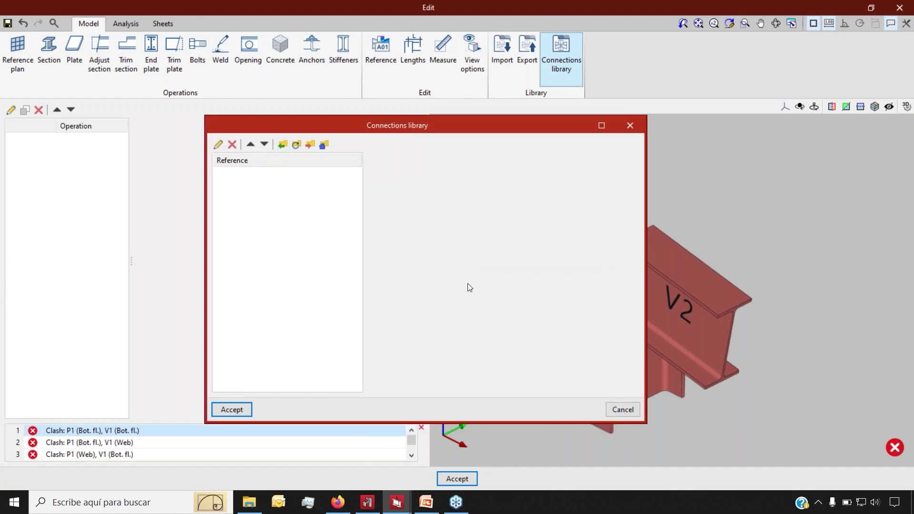
click(615, 411)
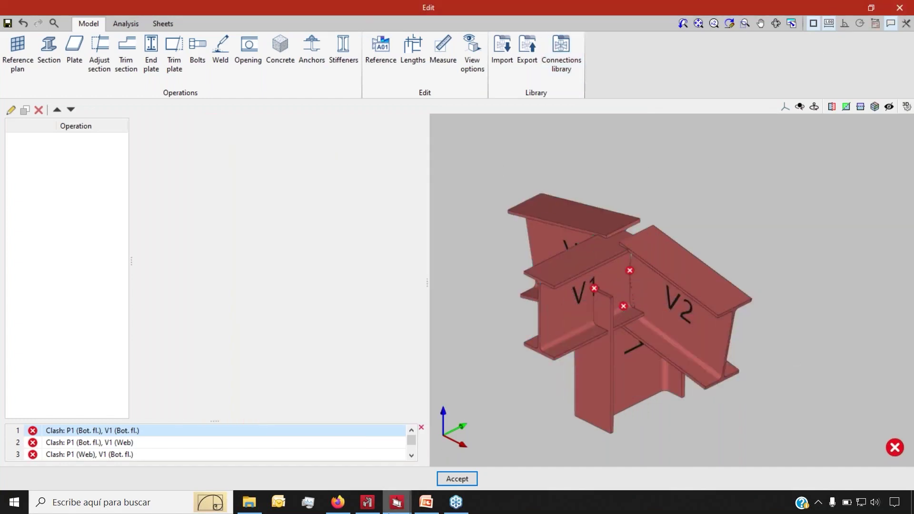
- Switch to the Webinar.mtl project and examine the connections between the grey purlins and the green beams
mouse_move(389, 513)
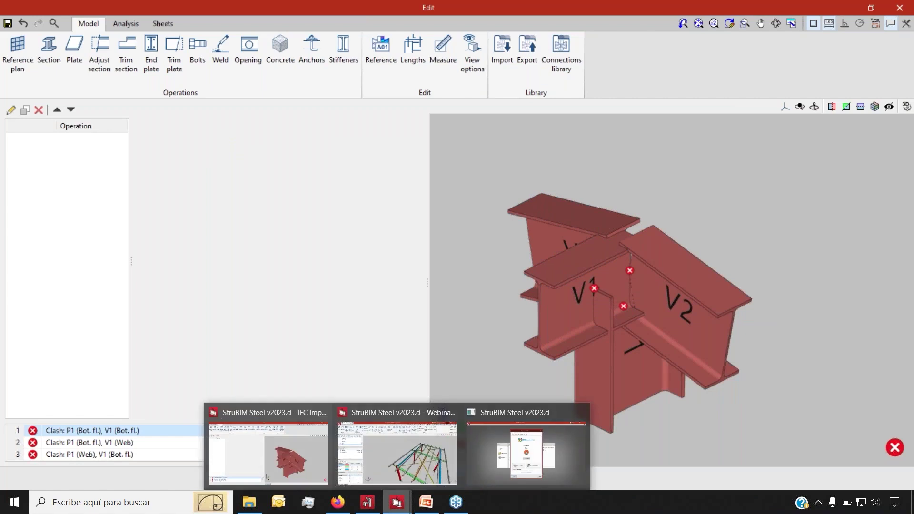
click(395, 453)
scroll(264, 265, down, 3)
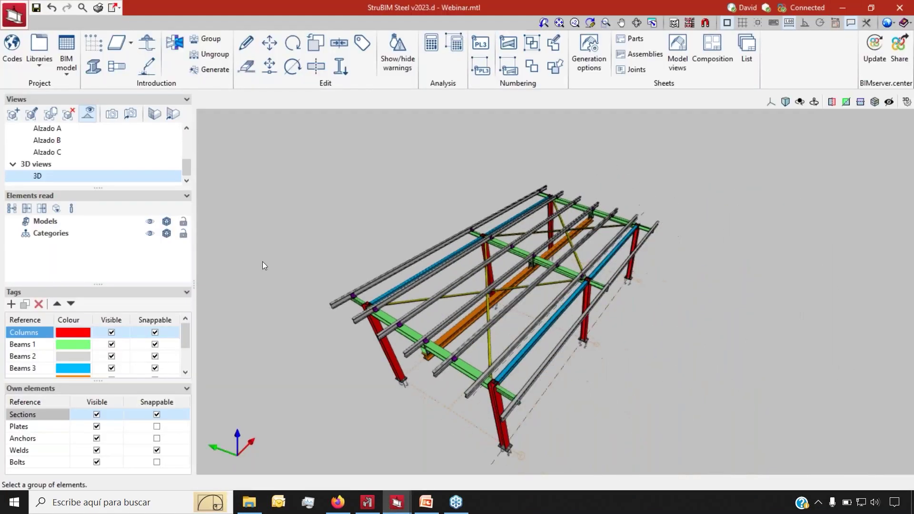
middle_drag(261, 259, 298, 254)
scroll(338, 305, up, 10)
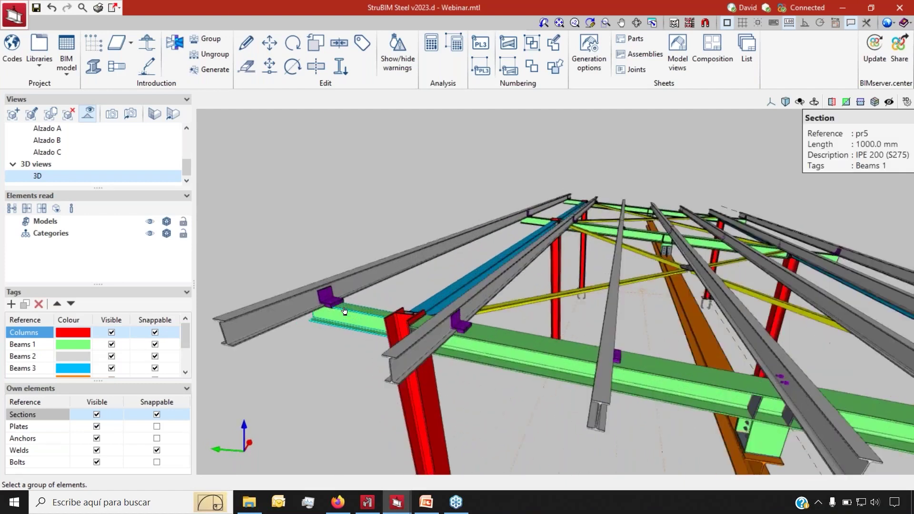
scroll(329, 297, down, 5)
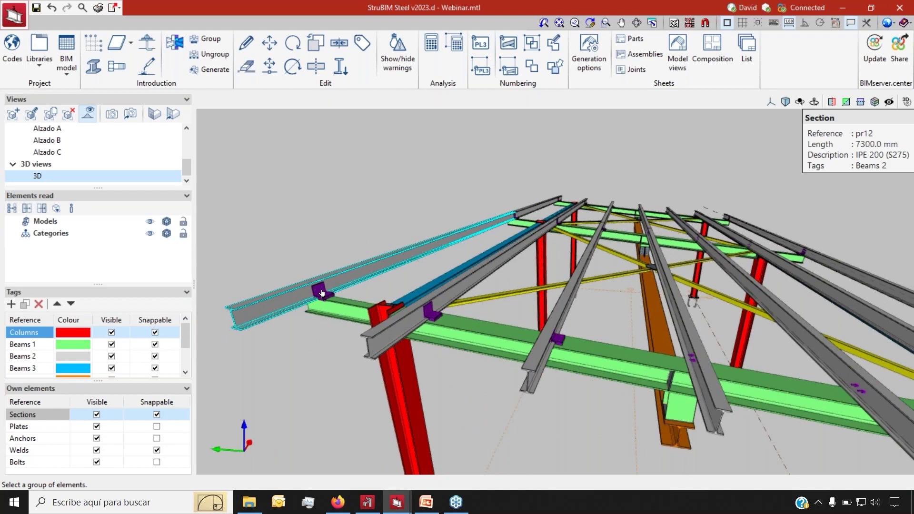
scroll(322, 294, down, 5)
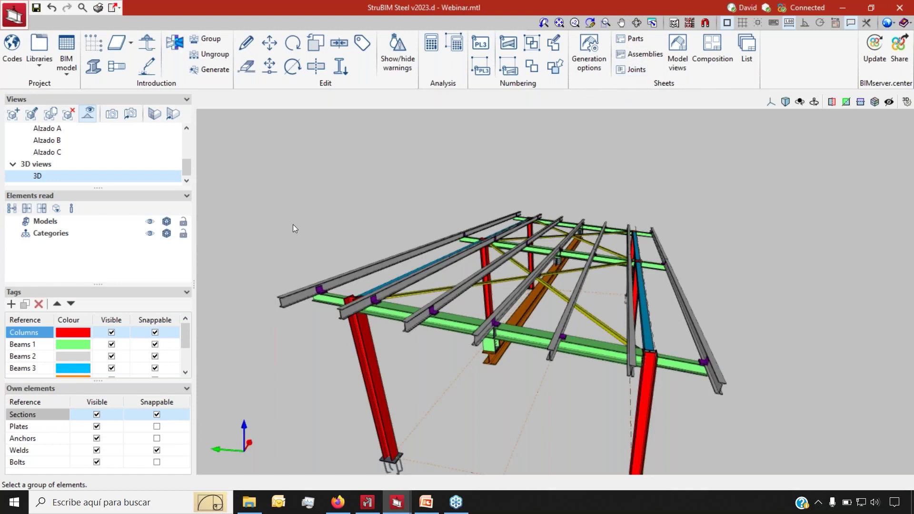
- Open the Tipo 14 connection between the outermost purlin and the end of the green beam for editing
scroll(293, 224, up, 3)
click(247, 42)
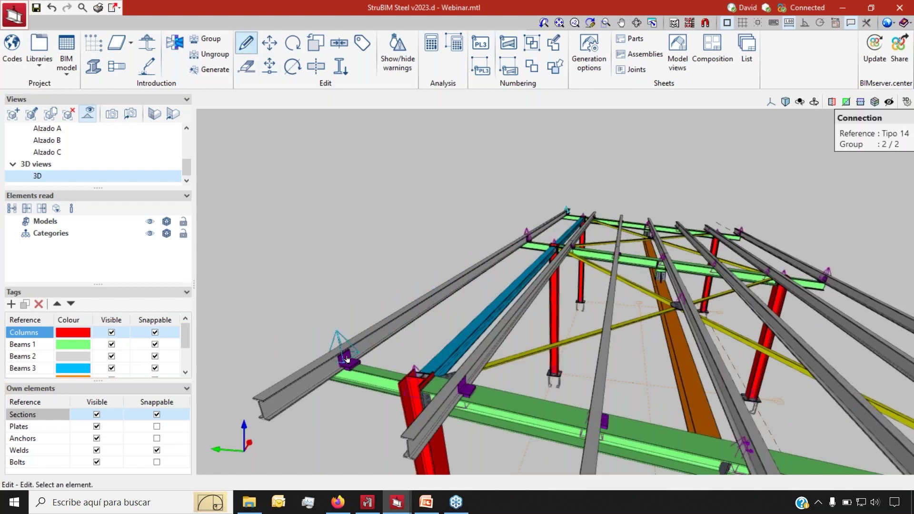
scroll(347, 352, up, 3)
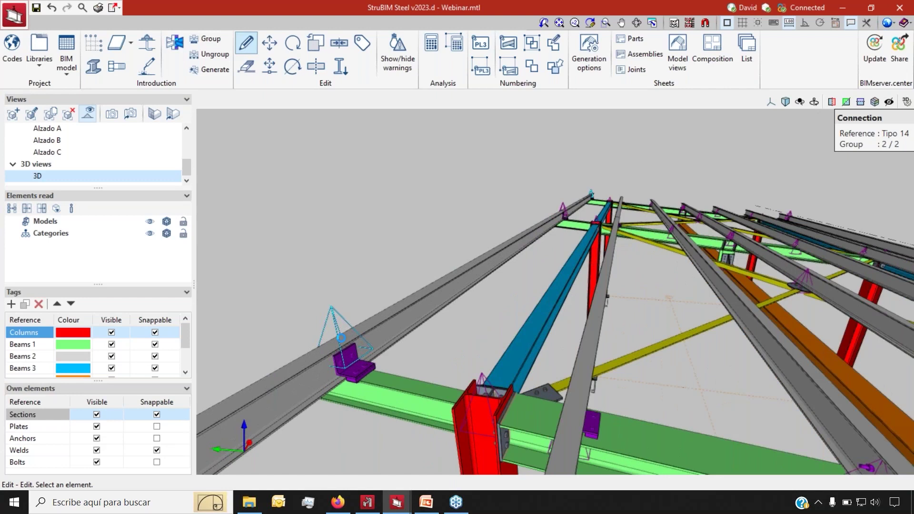
click(342, 338)
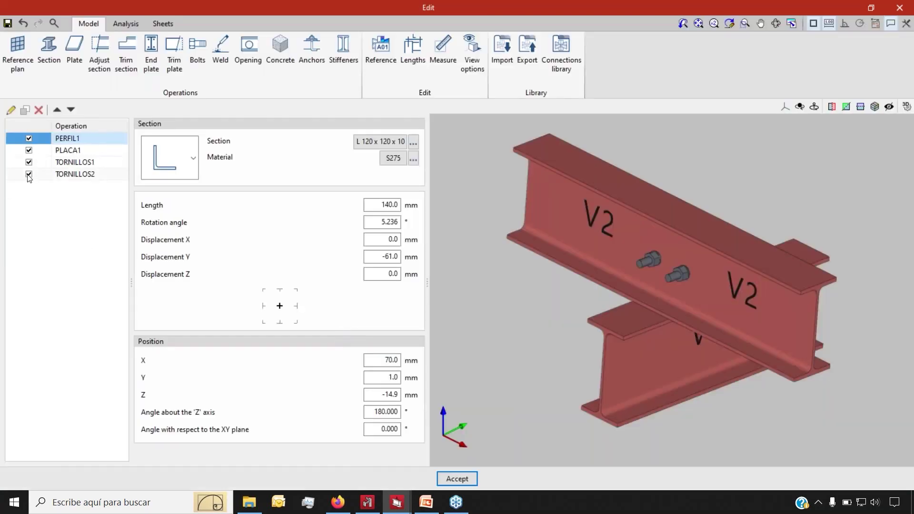
- Deactivate all four operations of the connection: TORNILLOS2, TORNILLOS1, PLACA1 and PERFIL1
click(29, 175)
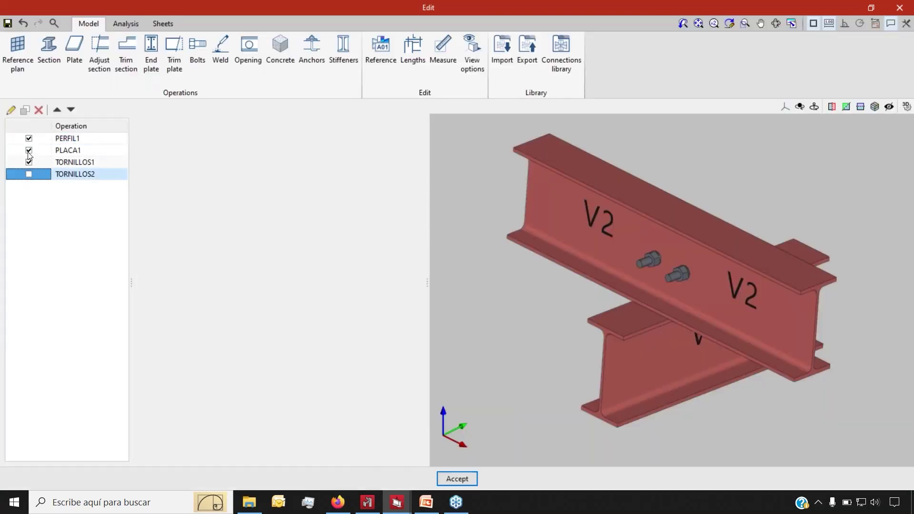
click(28, 162)
click(28, 150)
click(29, 138)
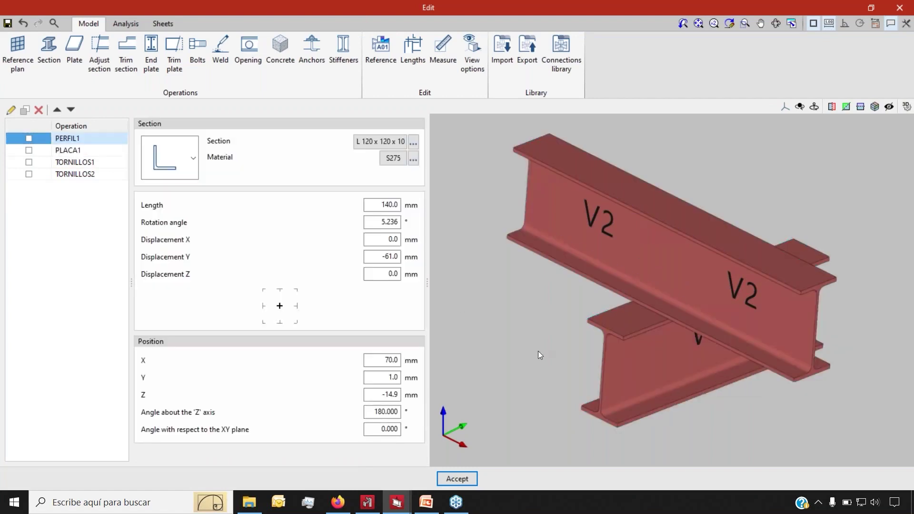
- Examine the bare V2 and V1 beams of the connection from the opposite side and check their section data
middle_drag(599, 364, 668, 281)
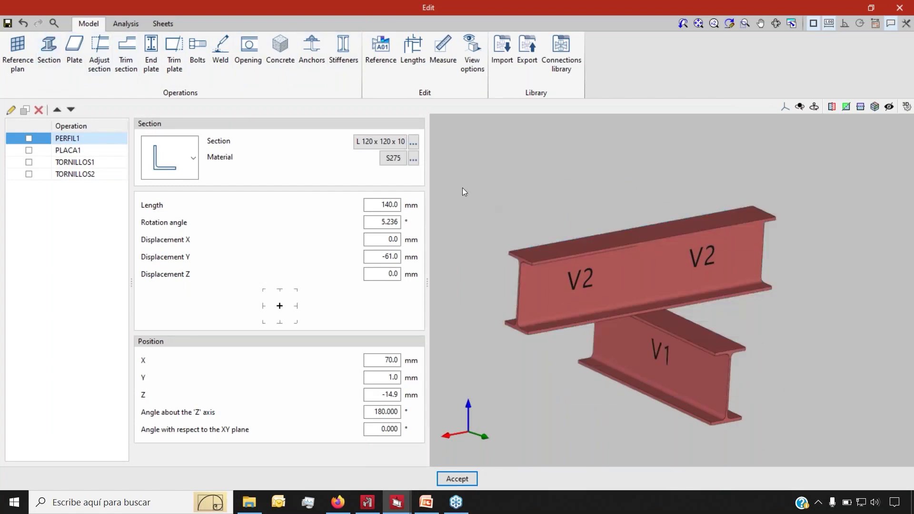
scroll(673, 274, up, 3)
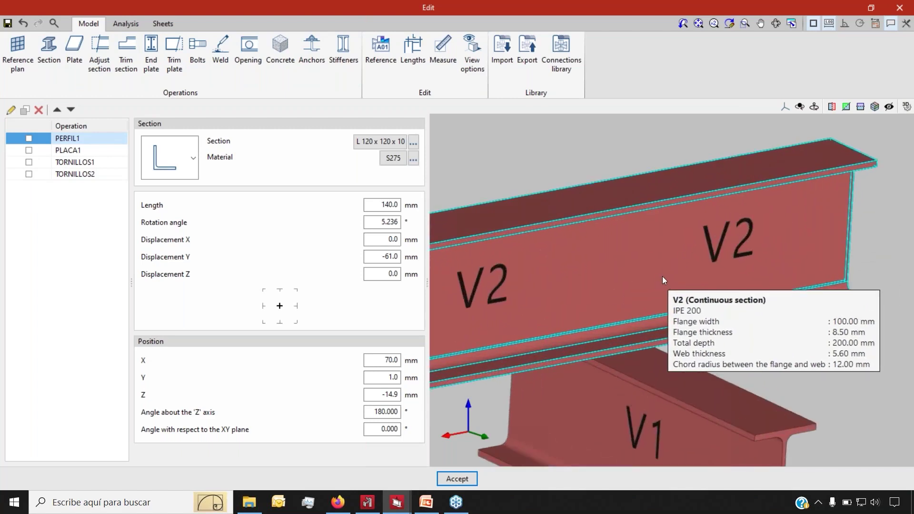
scroll(664, 280, down, 3)
scroll(643, 290, up, 4)
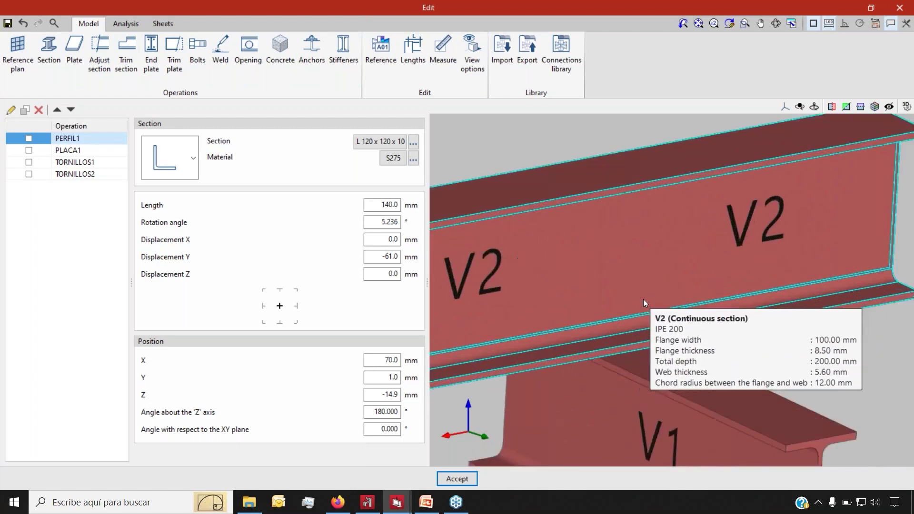
scroll(645, 299, down, 2)
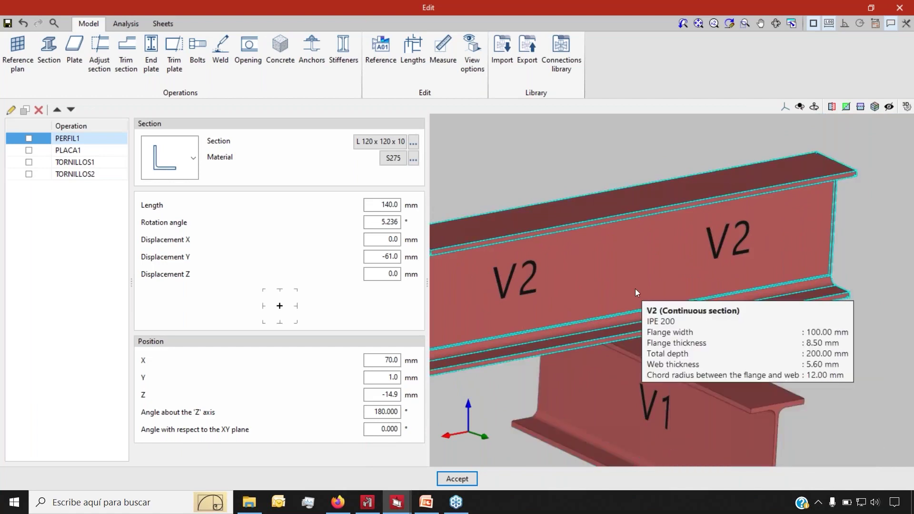
scroll(635, 288, up, 2)
scroll(609, 264, down, 2)
scroll(612, 270, down, 2)
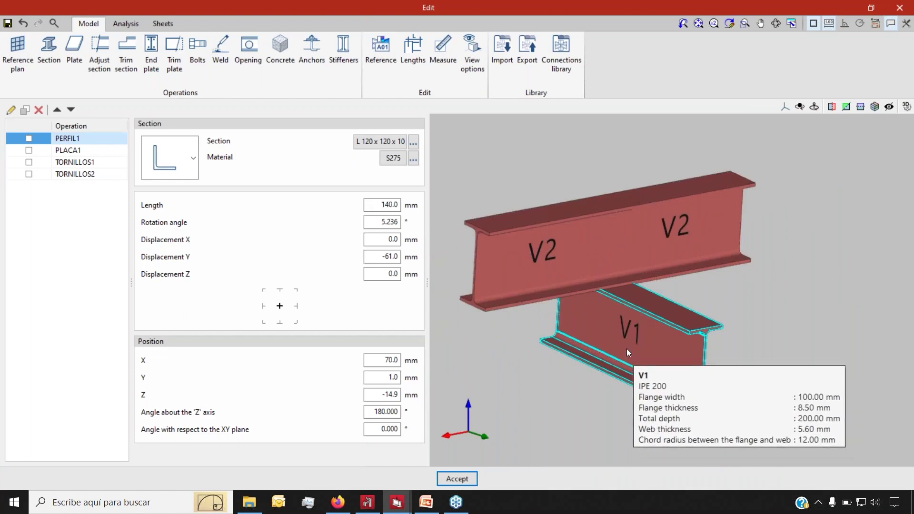
- Reactivate the PERFIL1 operation and view the section shapes available for it
click(28, 138)
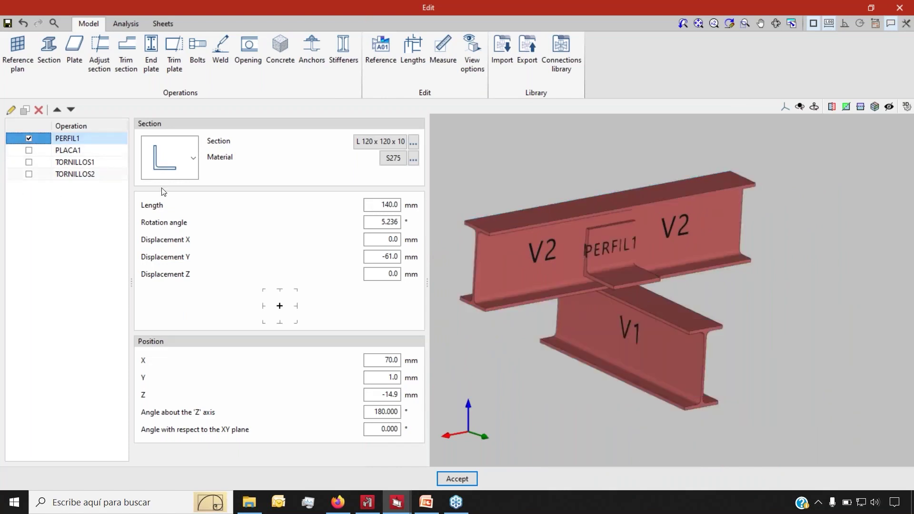
scroll(607, 224, up, 3)
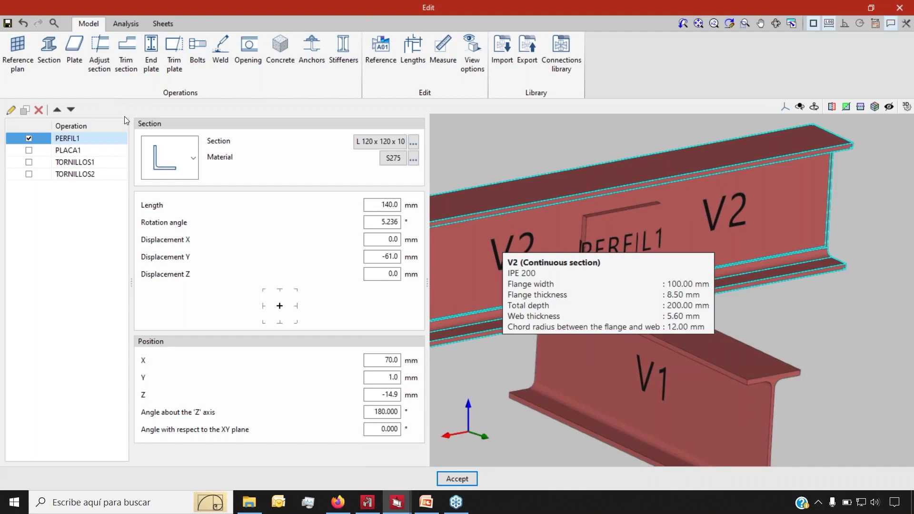
click(193, 157)
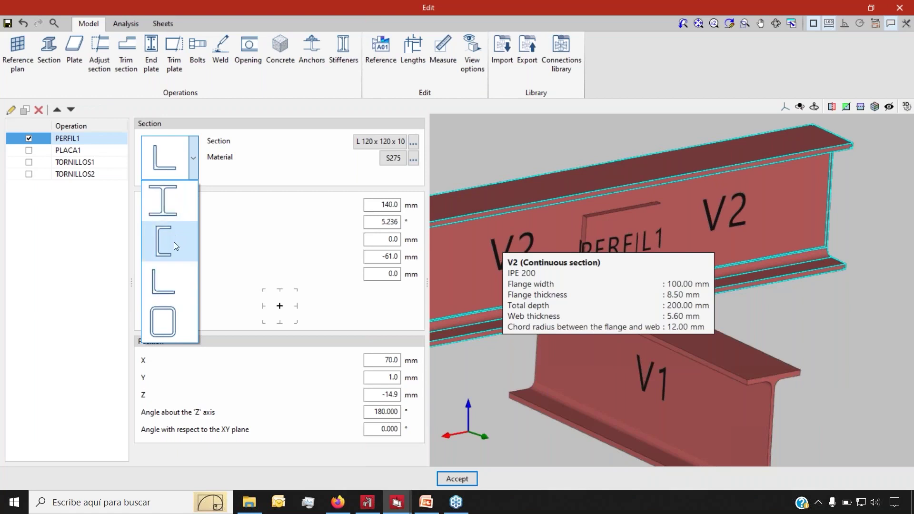
click(194, 156)
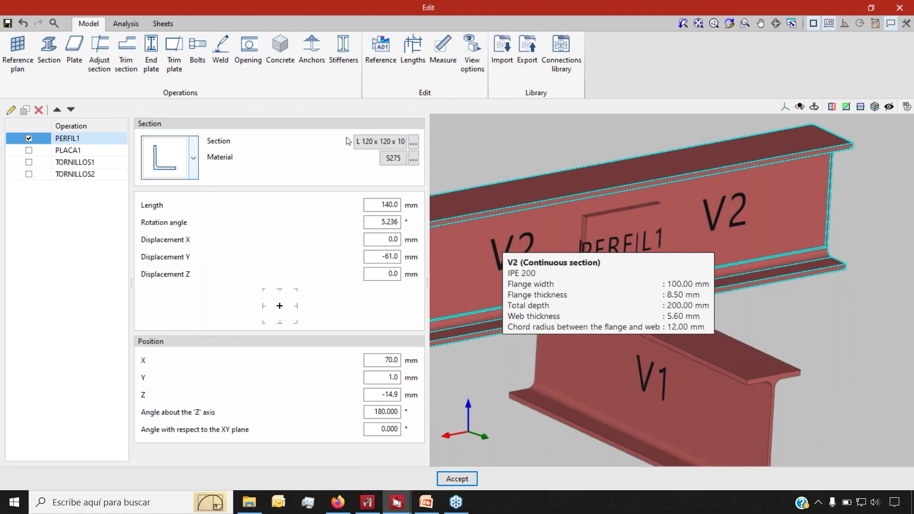
- Review the dimensions, section series and size choices of PERFIL1's L 120 x 120 x 10 section without changing them
click(380, 141)
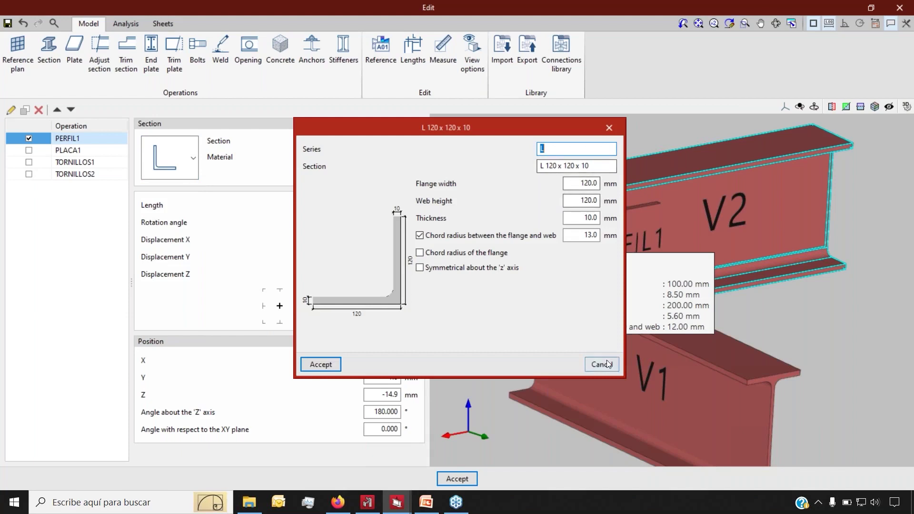
click(601, 364)
click(414, 142)
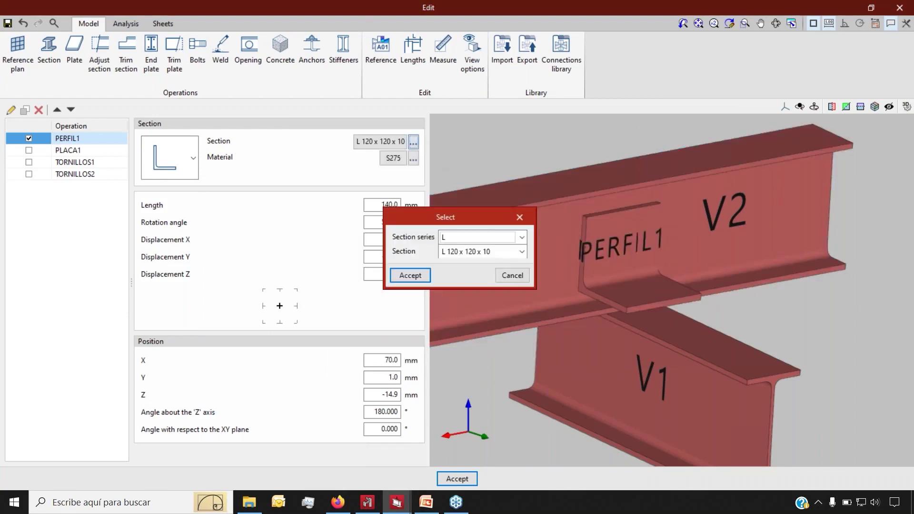
click(488, 236)
click(483, 250)
click(512, 275)
click(380, 141)
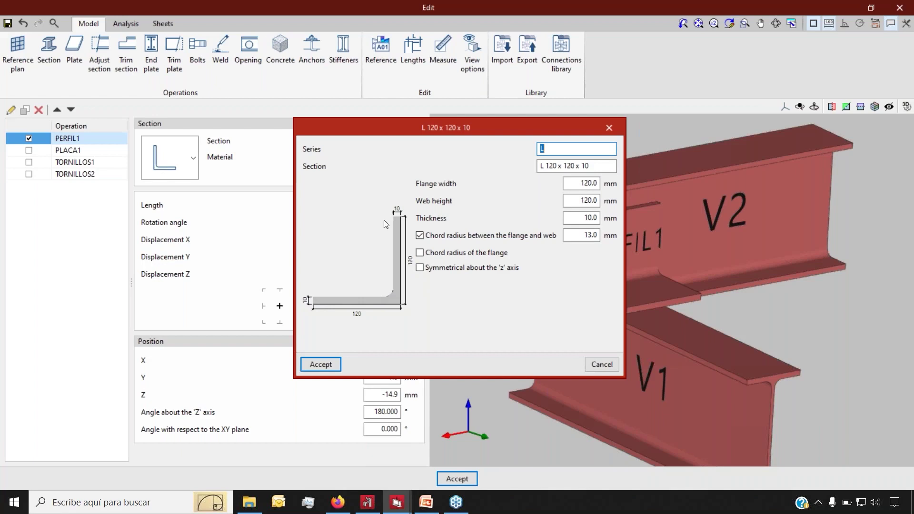
click(601, 367)
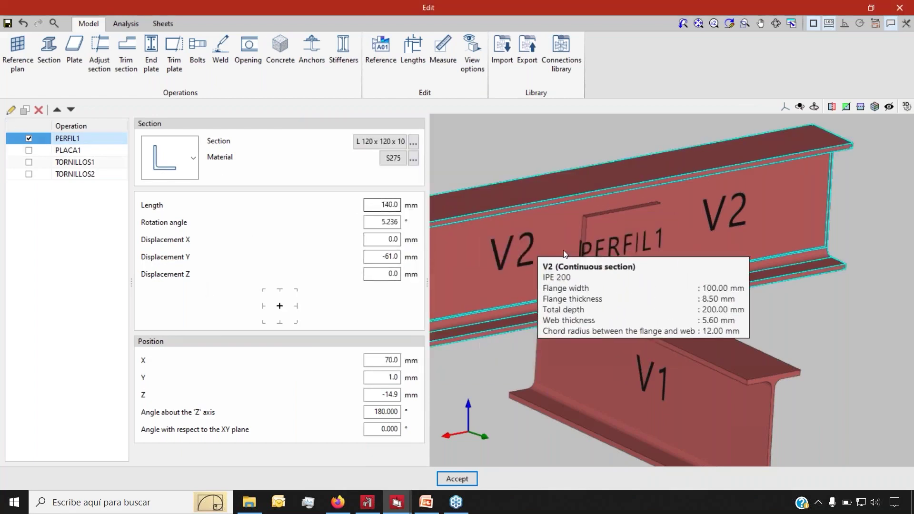
- Reactivate the PLACA1 operation and review the steel grades available for its plate
scroll(612, 247, up, 2)
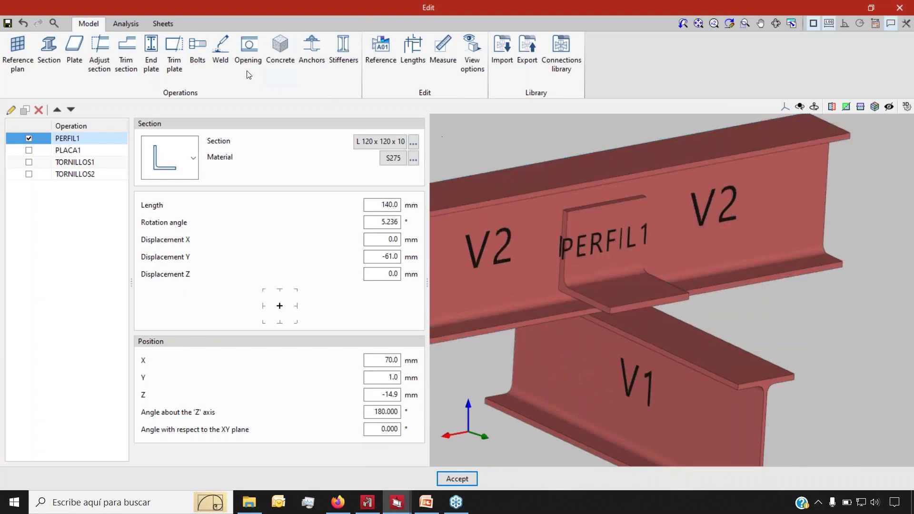
click(29, 151)
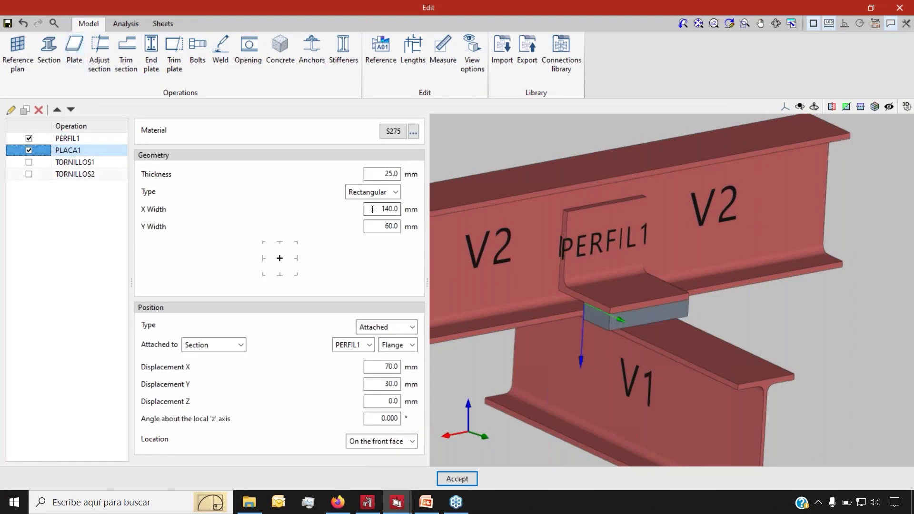
click(412, 131)
click(493, 244)
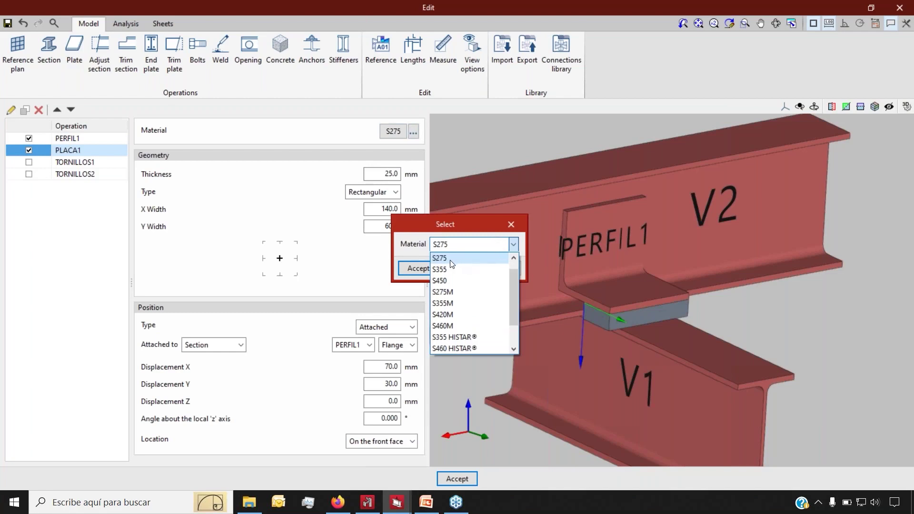
scroll(472, 334, down, 1)
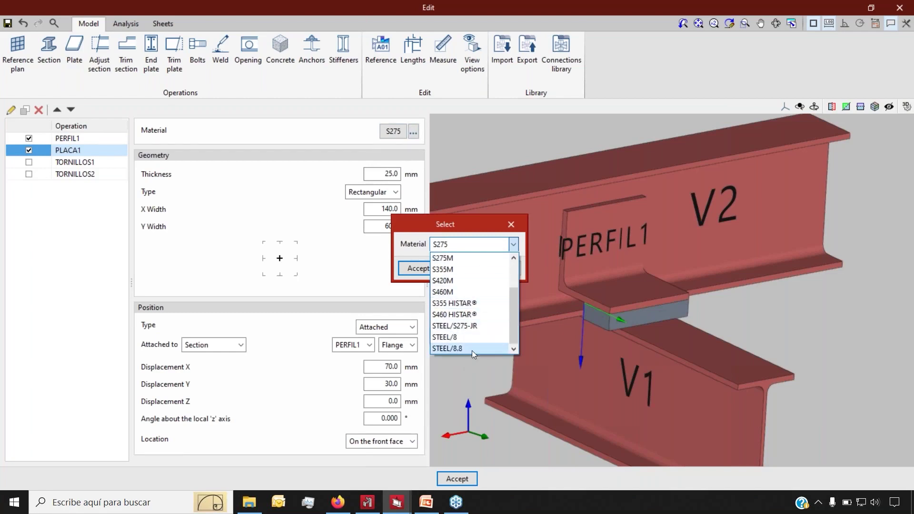
scroll(478, 329, up, 1)
scroll(478, 309, up, 1)
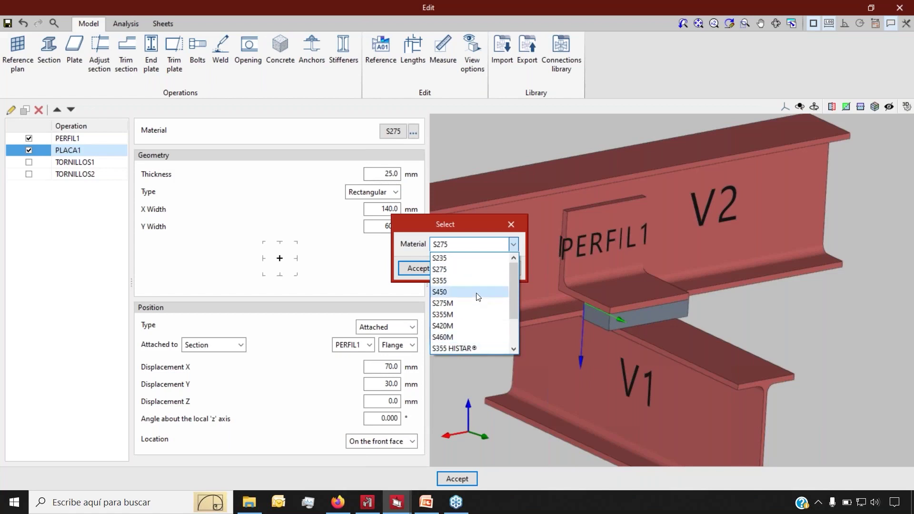
click(513, 223)
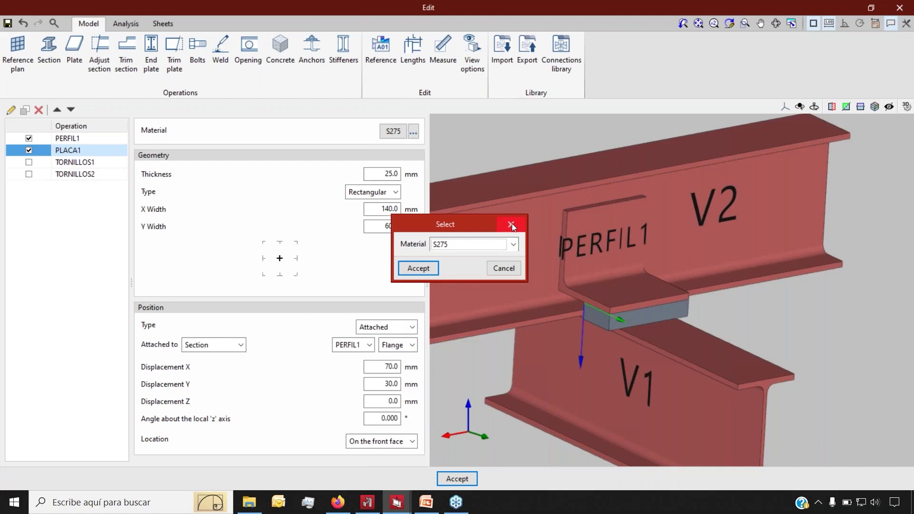
click(513, 223)
- Set the thickness of the PLACA1 plate to 20 mm
click(377, 173)
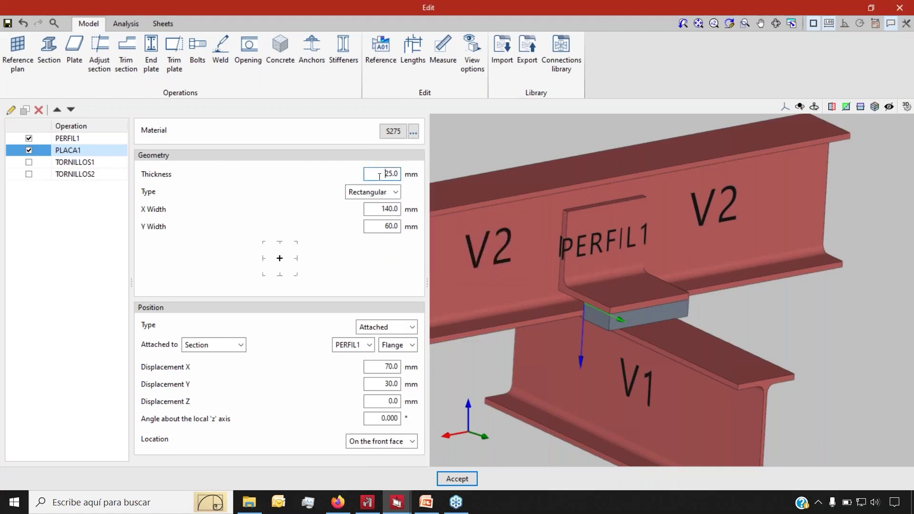
double_click(389, 174)
text(20)
key(Tab)
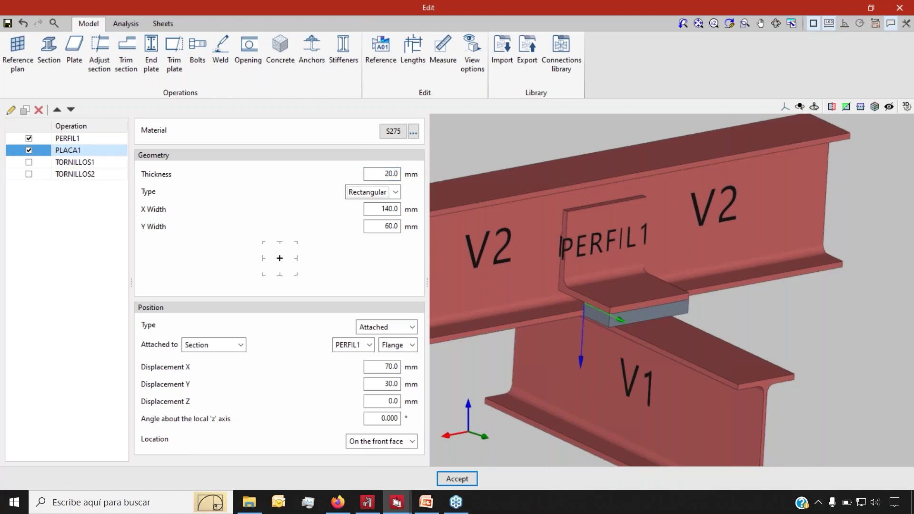
- Try the Connection and Perpendicular position types for PLACA1, and return the plate to Attached
click(393, 327)
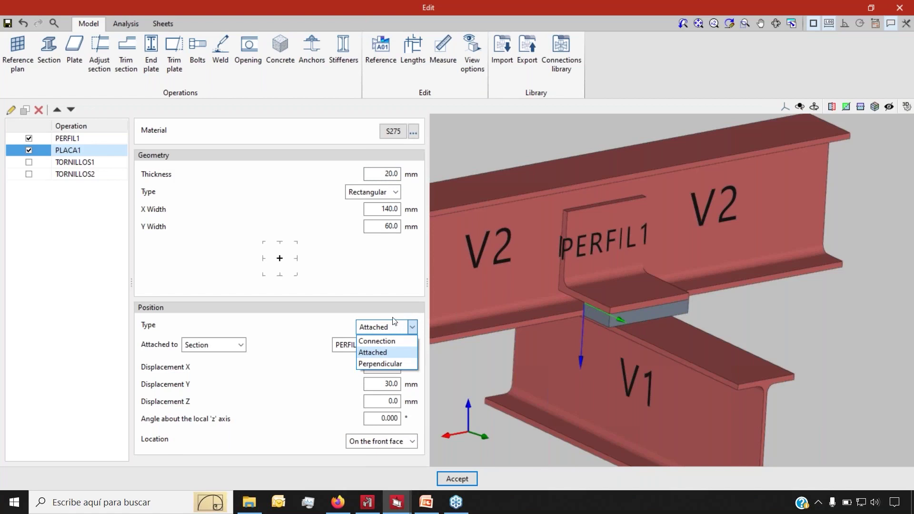
click(393, 346)
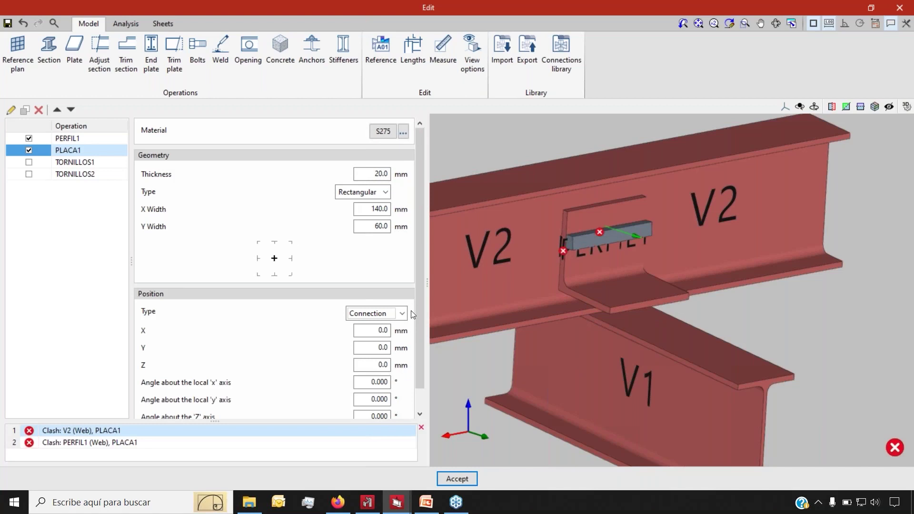
click(404, 313)
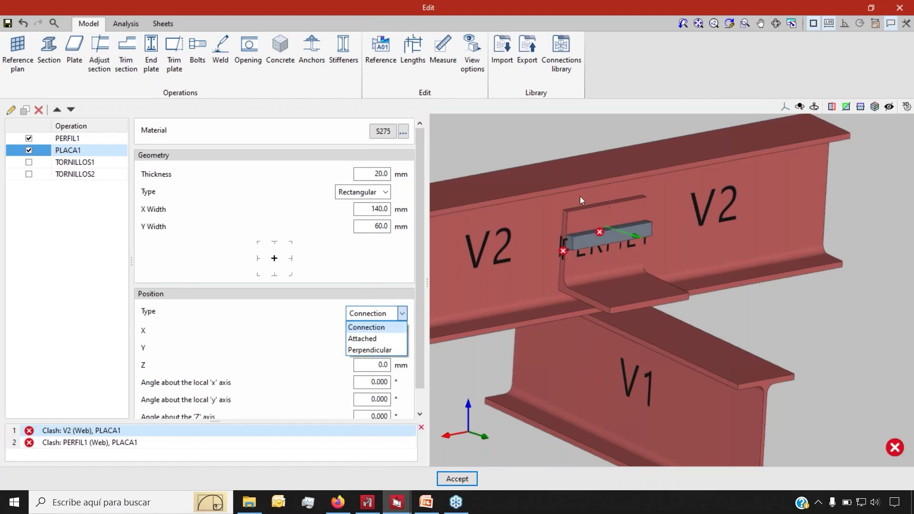
click(379, 349)
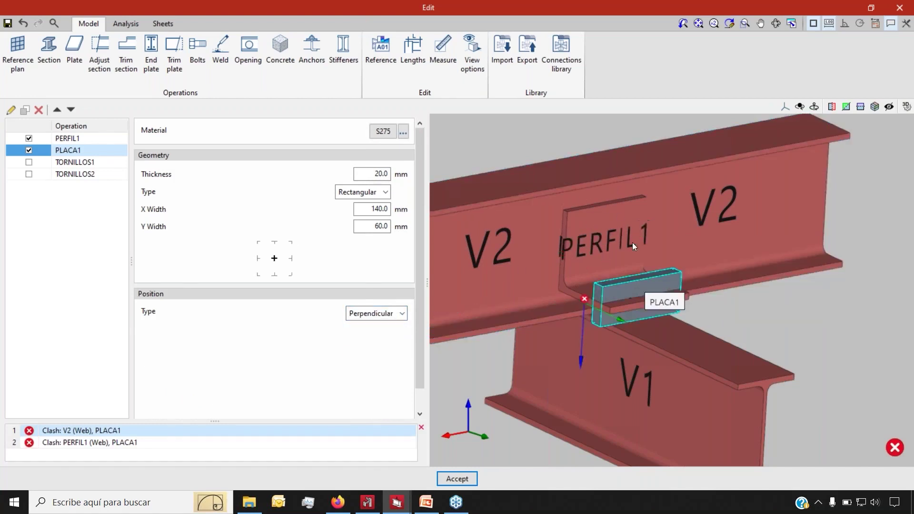
click(404, 312)
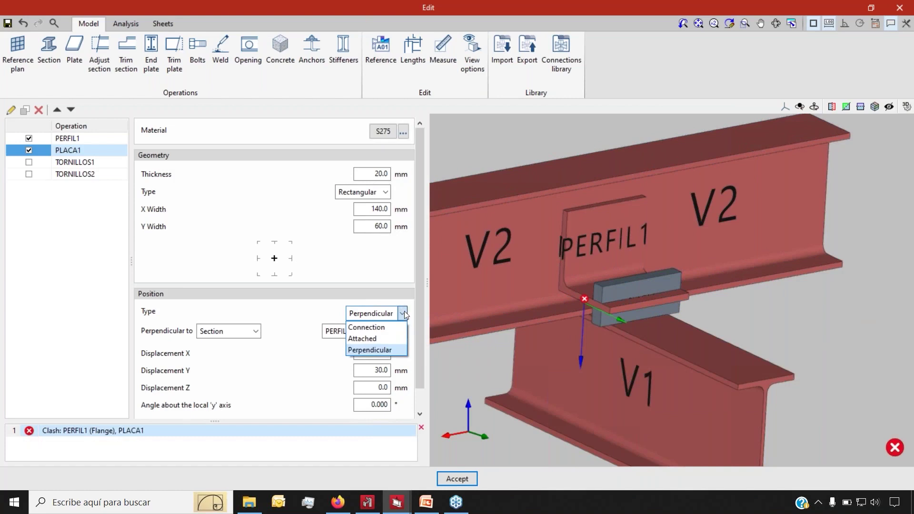
click(396, 337)
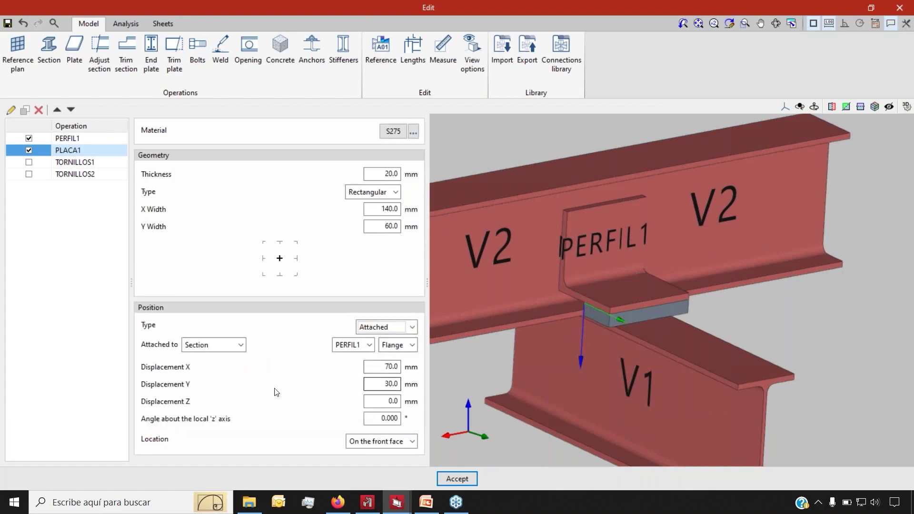
- Examine PLACA1 and its local axes beneath the PERFIL1 flange from close up and from several angles
scroll(602, 323, up, 5)
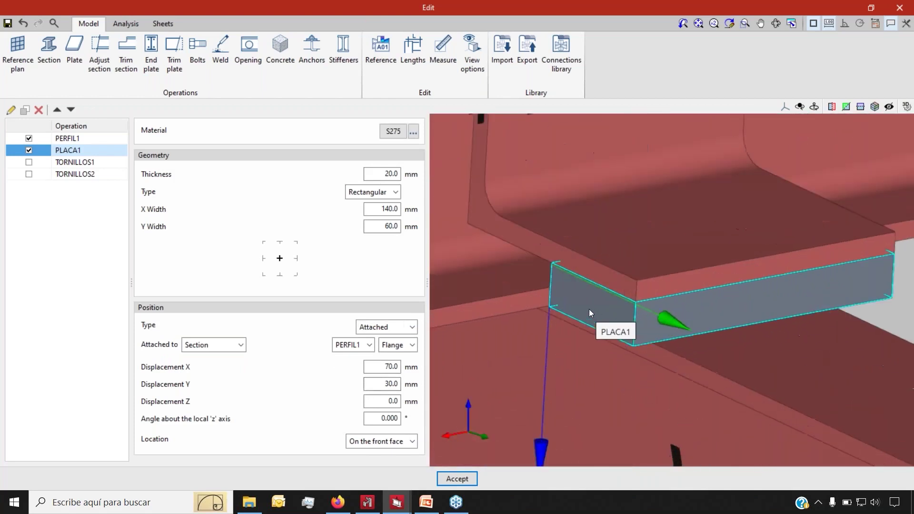
click(608, 301)
scroll(608, 301, up, 5)
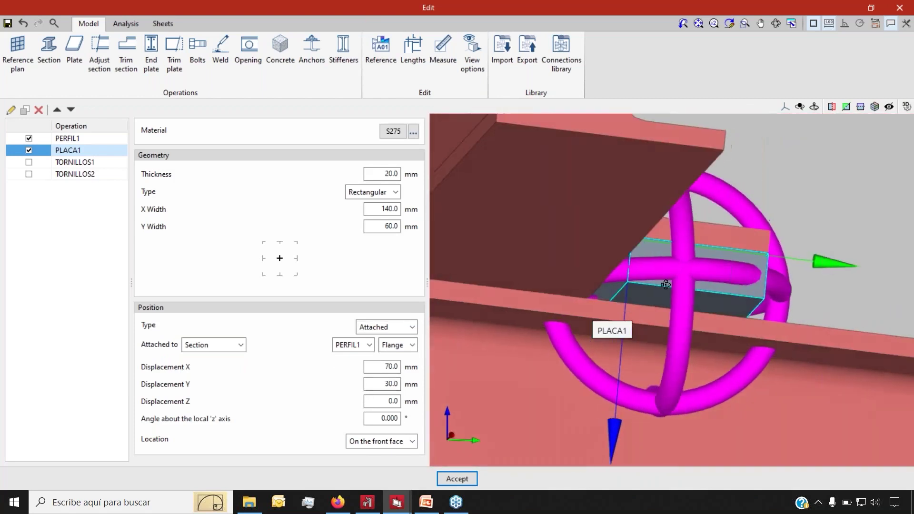
scroll(555, 344, down, 5)
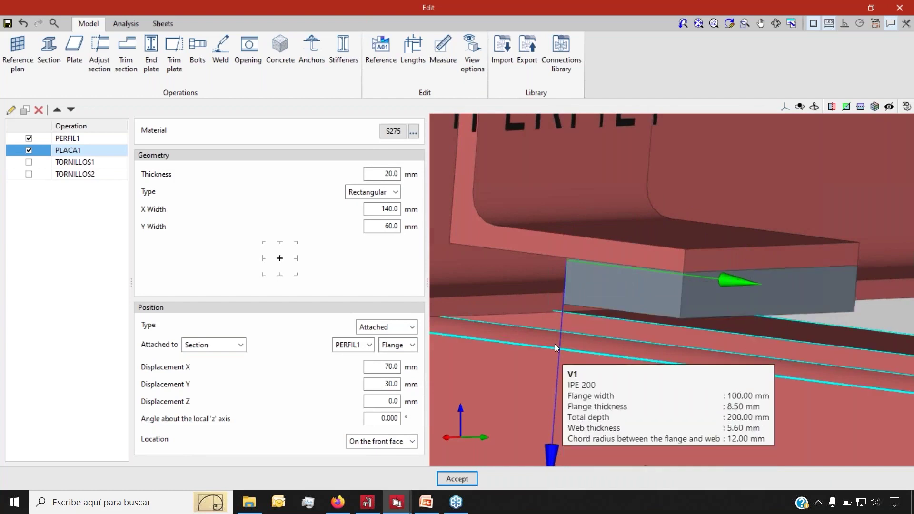
right_drag(577, 326, 535, 338)
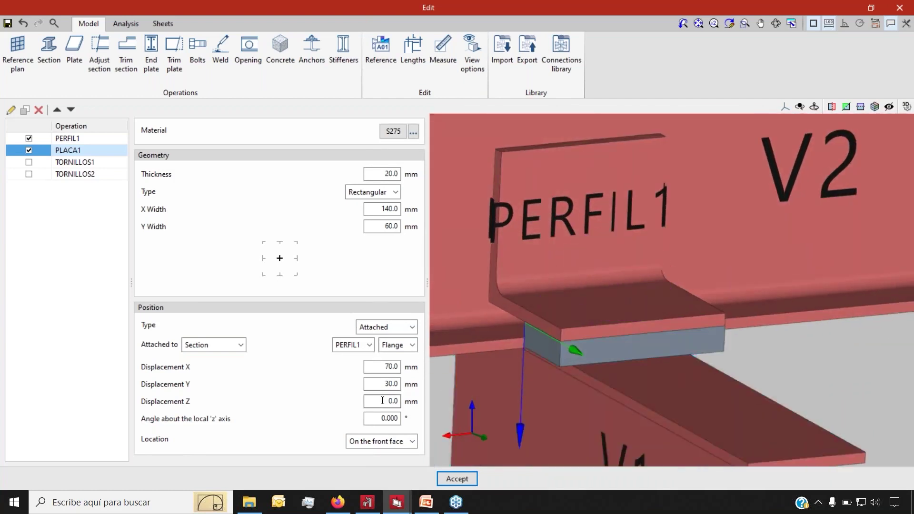
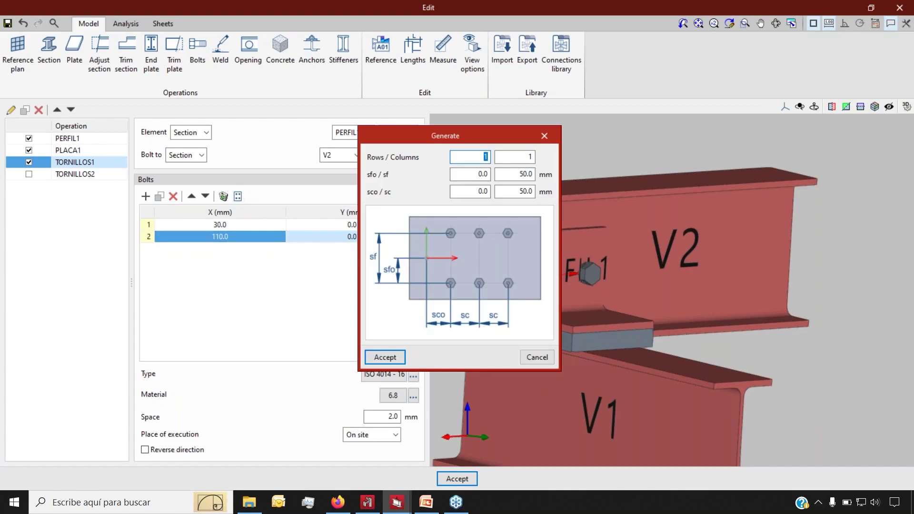
- Review TORNILLOS1's row and column generation options, its ISO 4014 - 16 bolt, nut and washer data, and its bolt material selection
drag(452, 137, 295, 146)
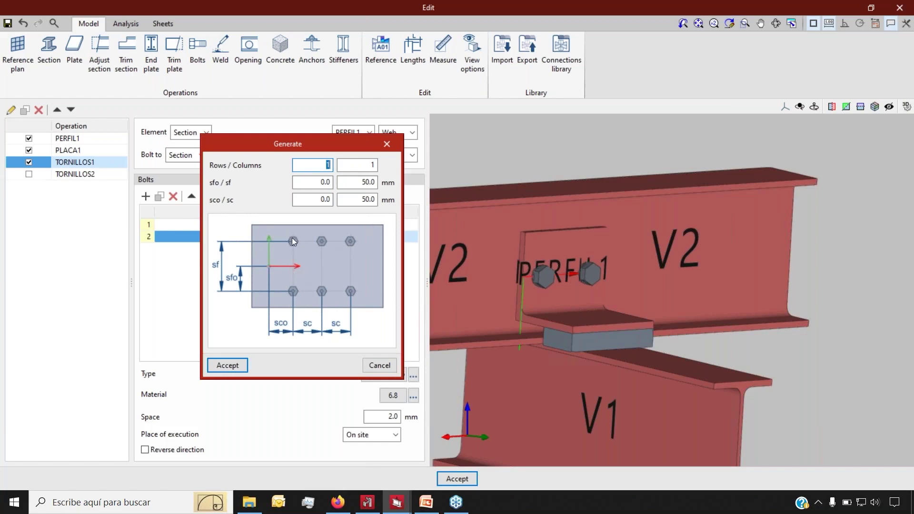
click(387, 143)
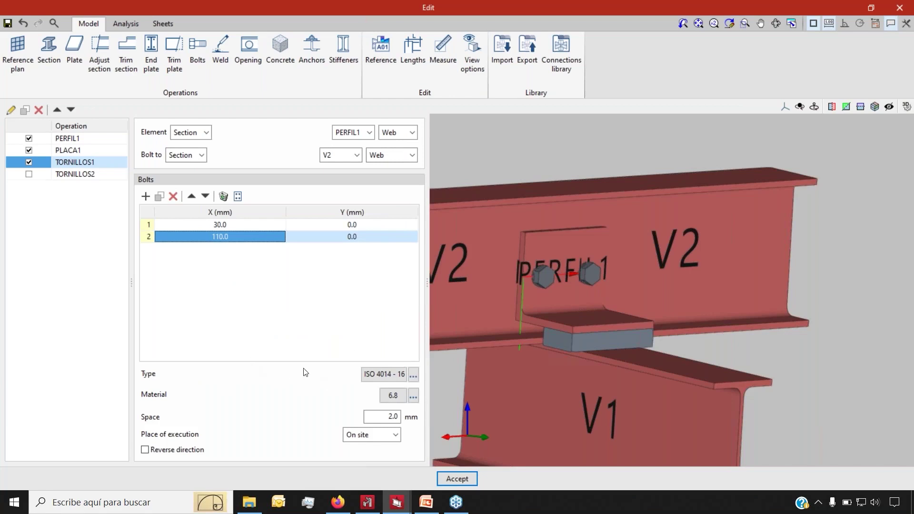
click(413, 376)
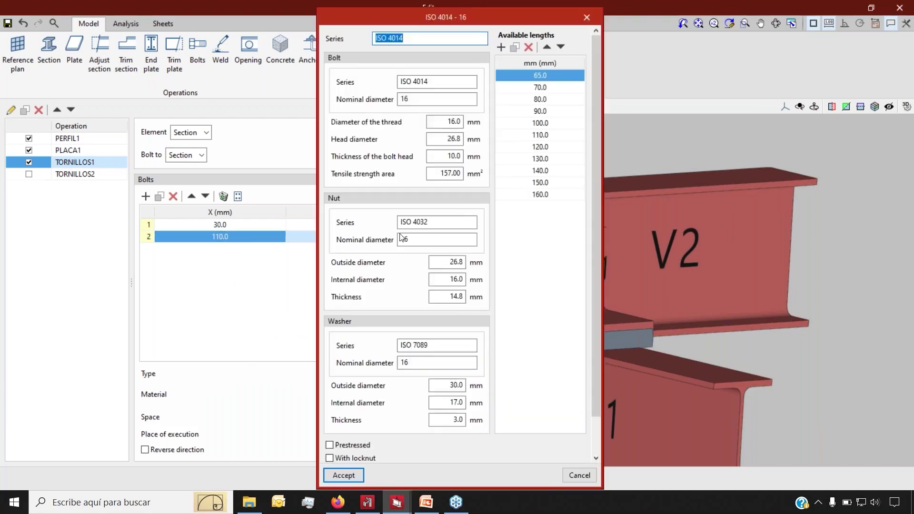
click(578, 474)
click(412, 396)
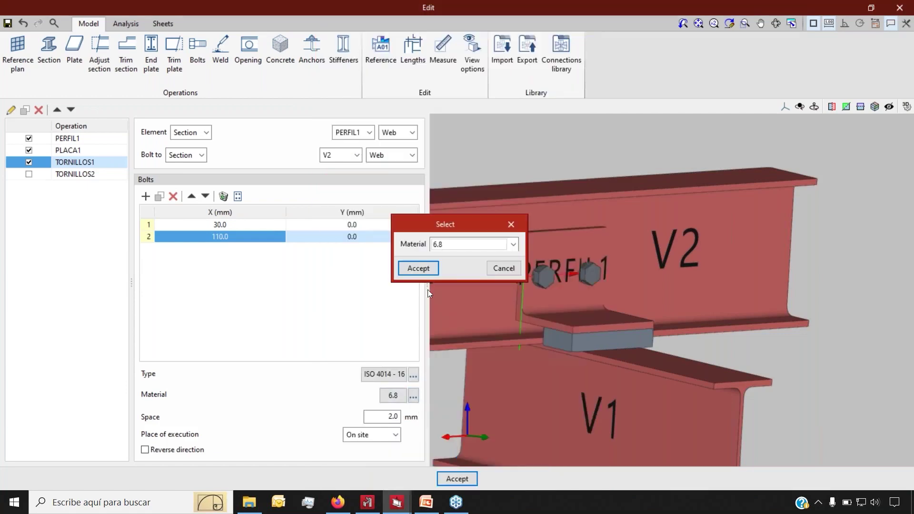
click(464, 243)
click(482, 242)
click(510, 225)
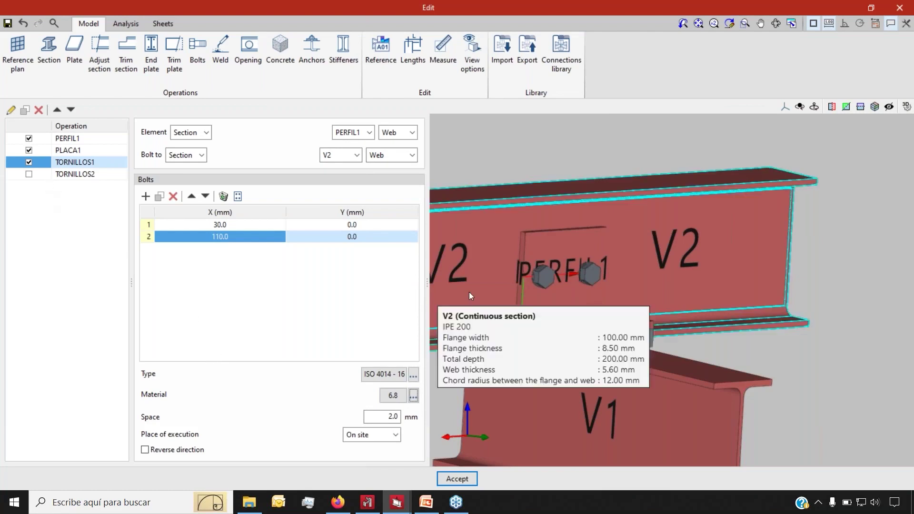
- Inspect the bolted angle and reactivate the TORNILLOS2 operation that bolts PERFIL1's flange to V1's top flange
scroll(521, 322, down, 3)
scroll(538, 290, up, 4)
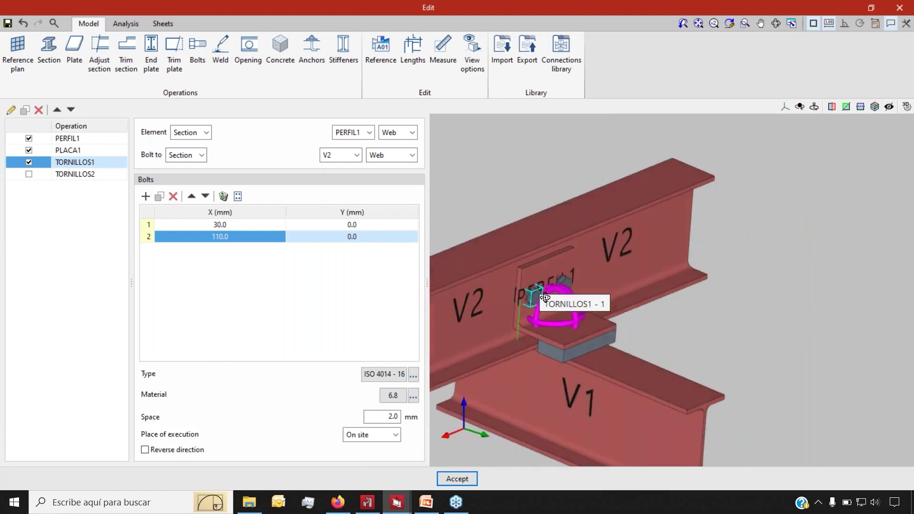
scroll(594, 365, up, 2)
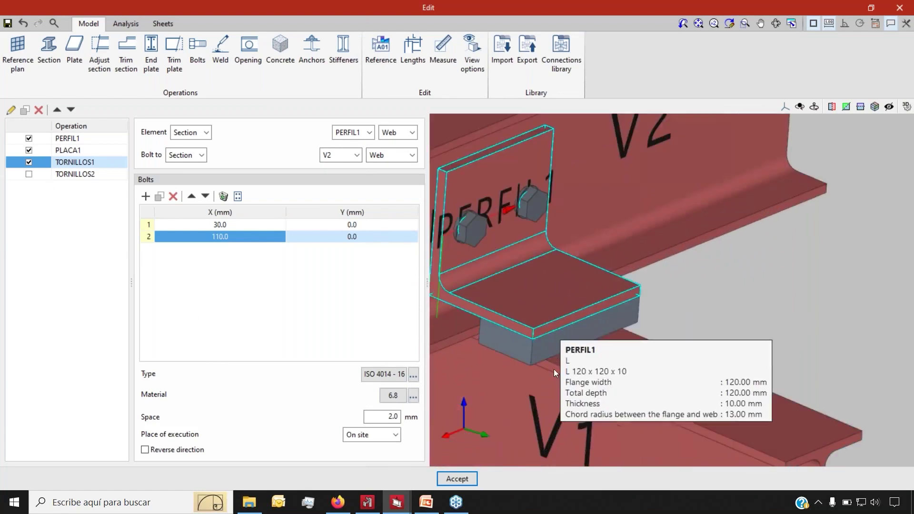
scroll(554, 352, up, 2)
click(29, 174)
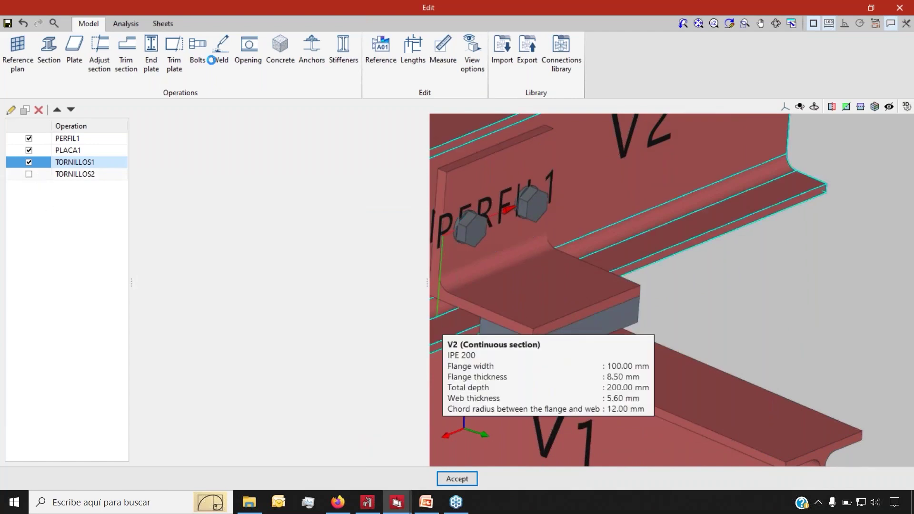
scroll(577, 290, down, 5)
middle_drag(577, 290, 609, 304)
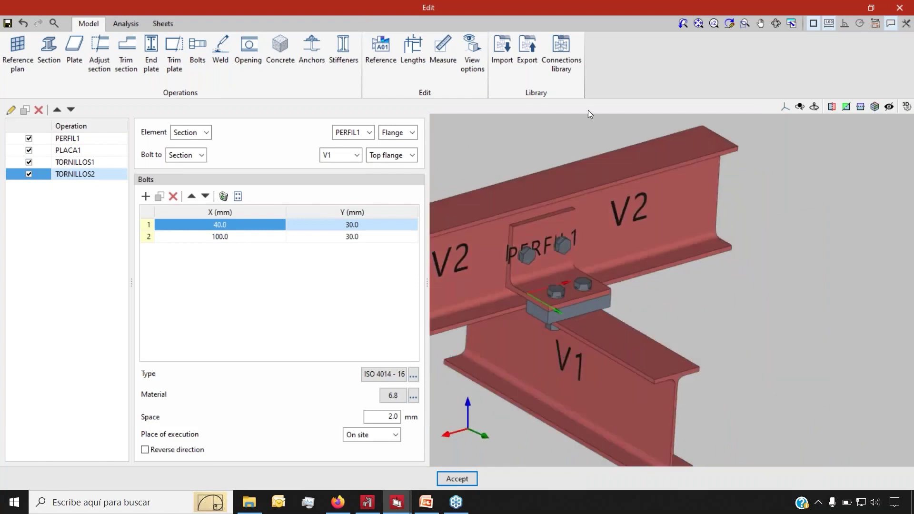
- Export the complete connection to the library with the reference "Purlin Joint 1"
click(527, 70)
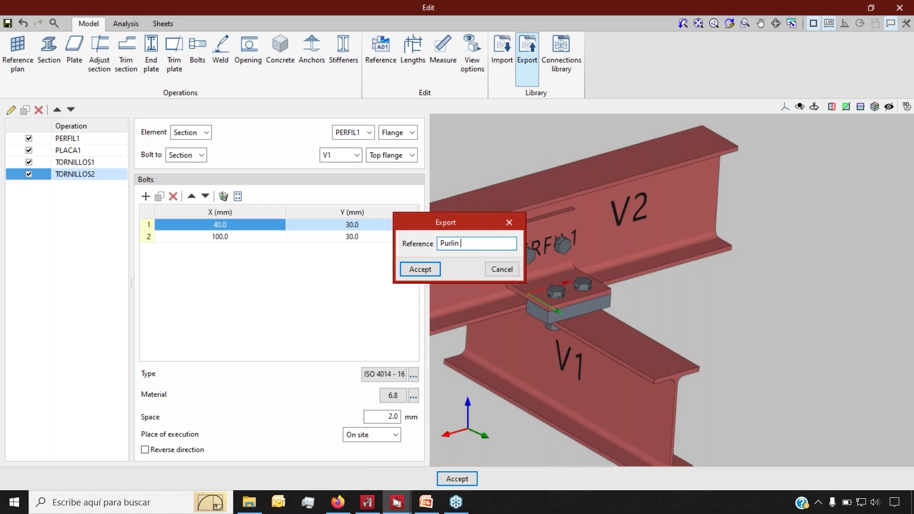
text(Purlin Joint 1)
click(419, 269)
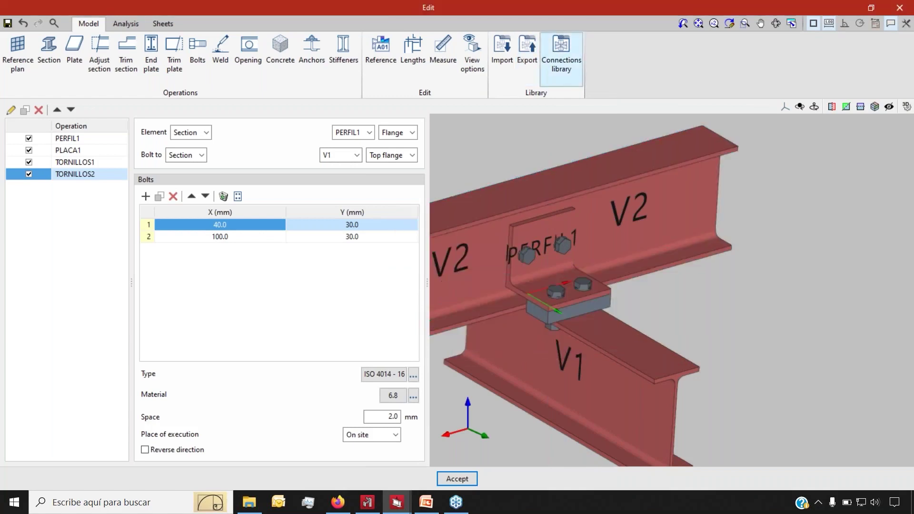
- Open the connections library and preview the exported Purlin Joint 1
click(560, 56)
scroll(278, 200, down, 10)
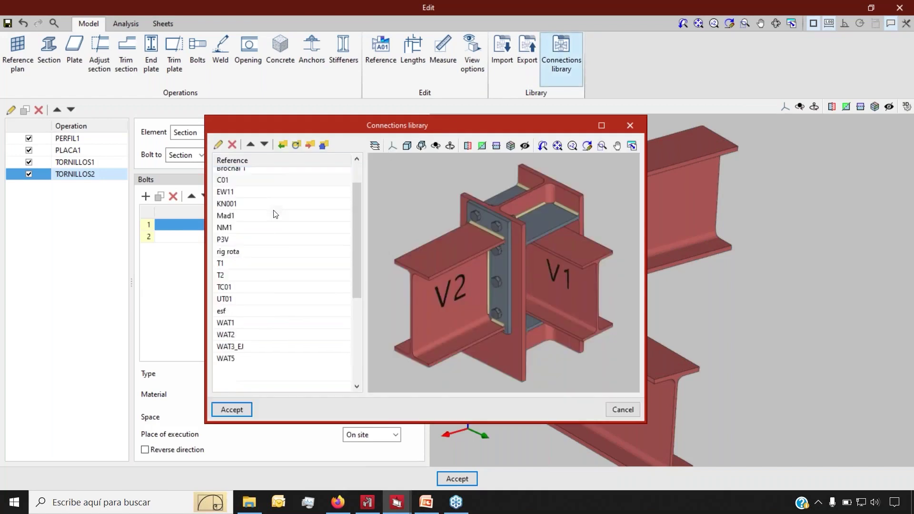
click(249, 377)
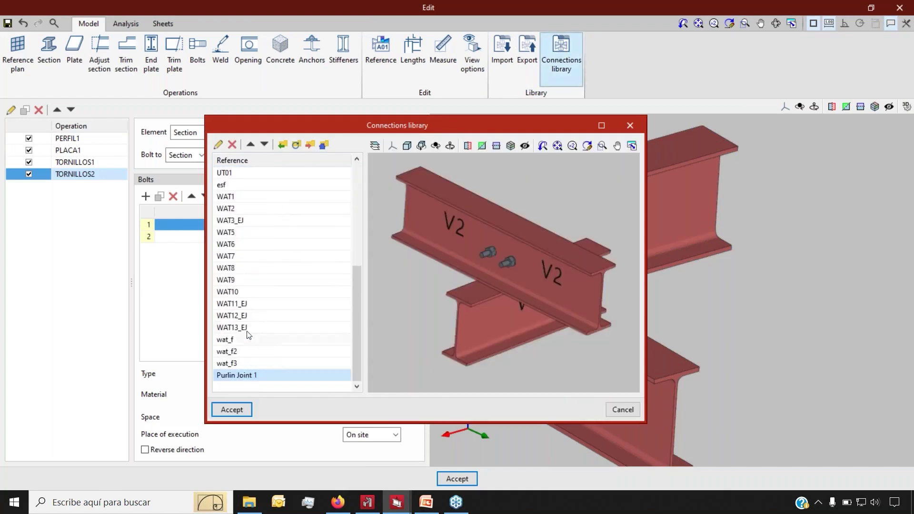
- Browse other saved connections in the library and preview 2222, KN001 and WAT9
scroll(257, 204, up, 6)
click(252, 208)
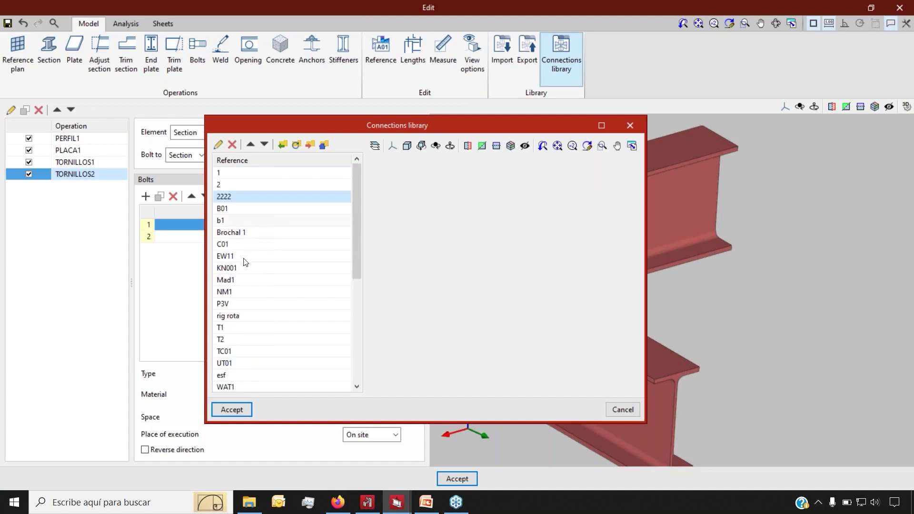
click(251, 267)
scroll(250, 269, down, 3)
scroll(245, 276, down, 2)
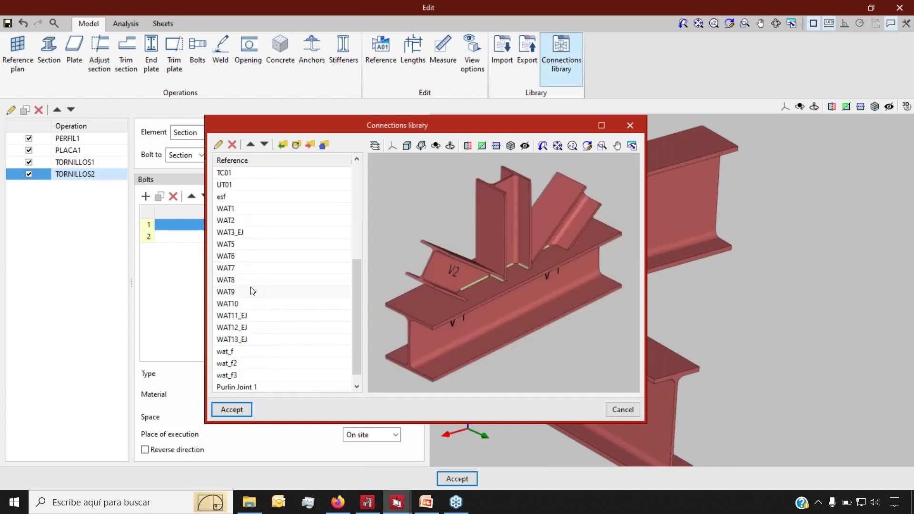
click(236, 291)
scroll(265, 263, down, 1)
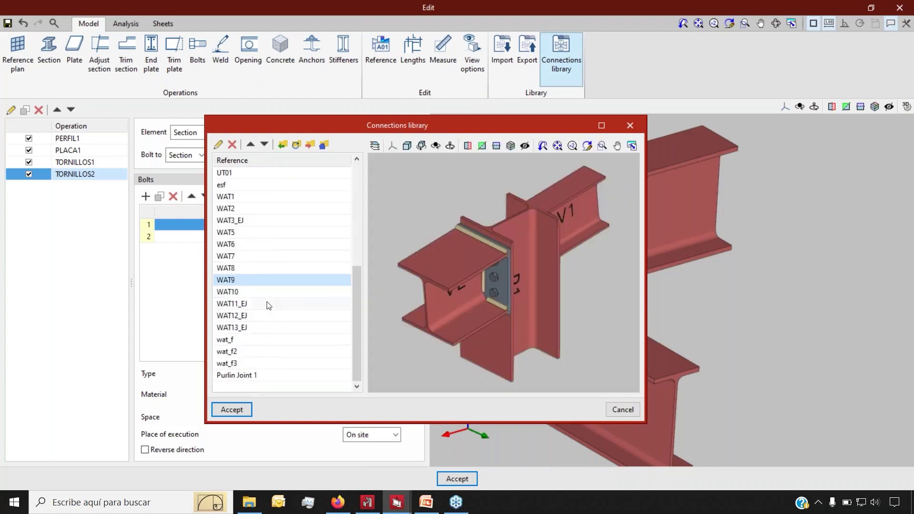
- Preview the saved connection wat_f and close the connections library
click(251, 340)
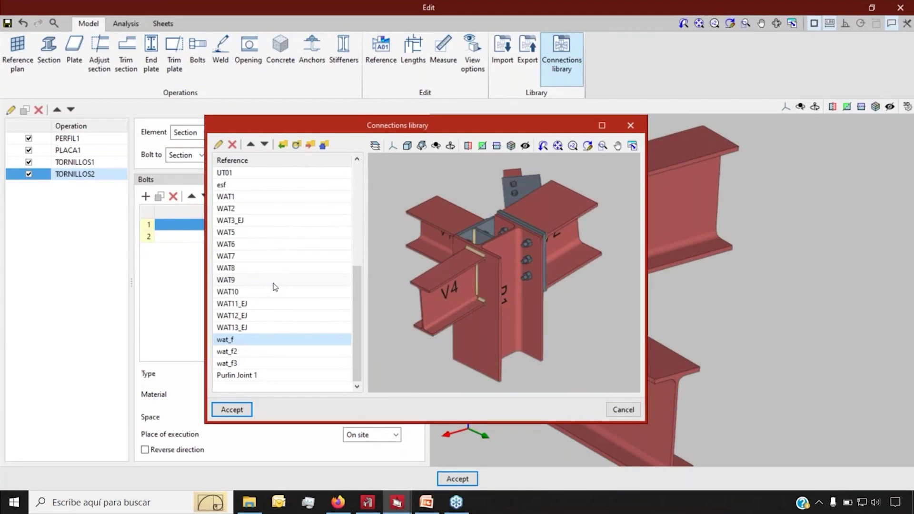
click(638, 127)
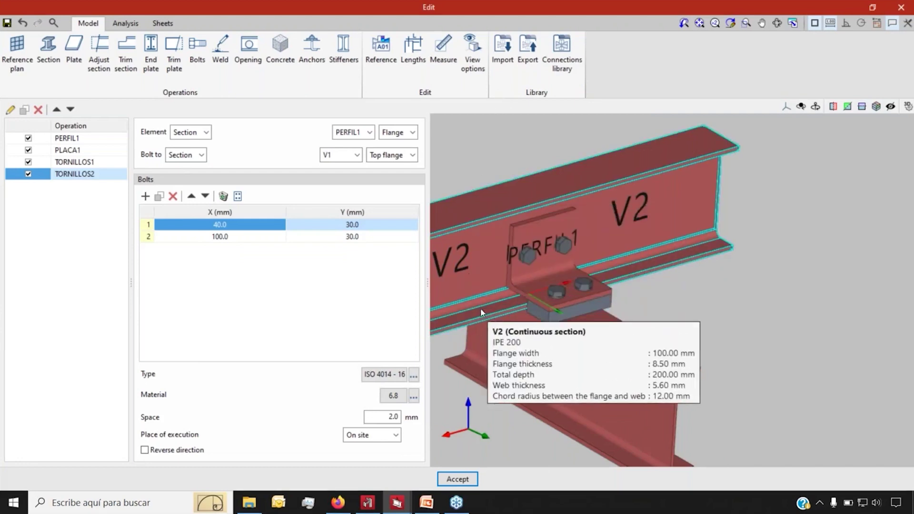
- Switch to the BIMserver.center Store in Firefox, open the CYPE Connect page and enlarge the OpenSees analysis image in its gallery
mouse_move(341, 508)
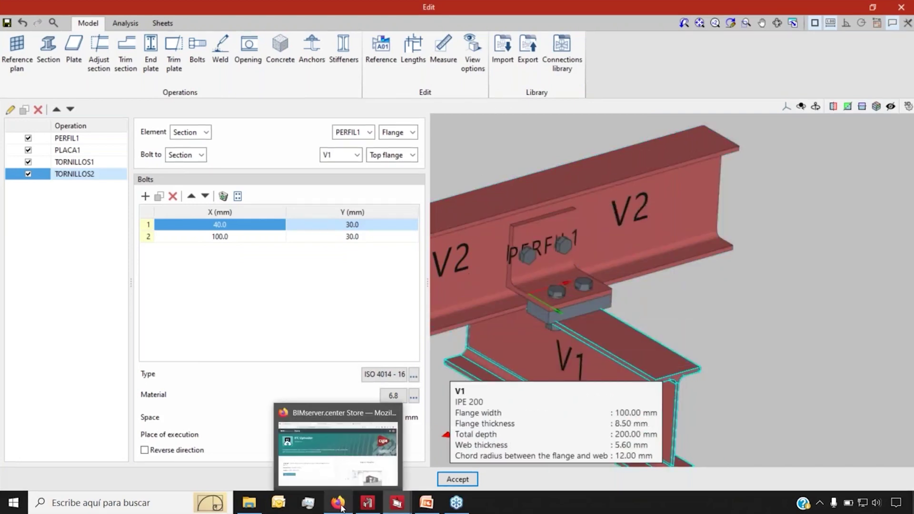
click(341, 507)
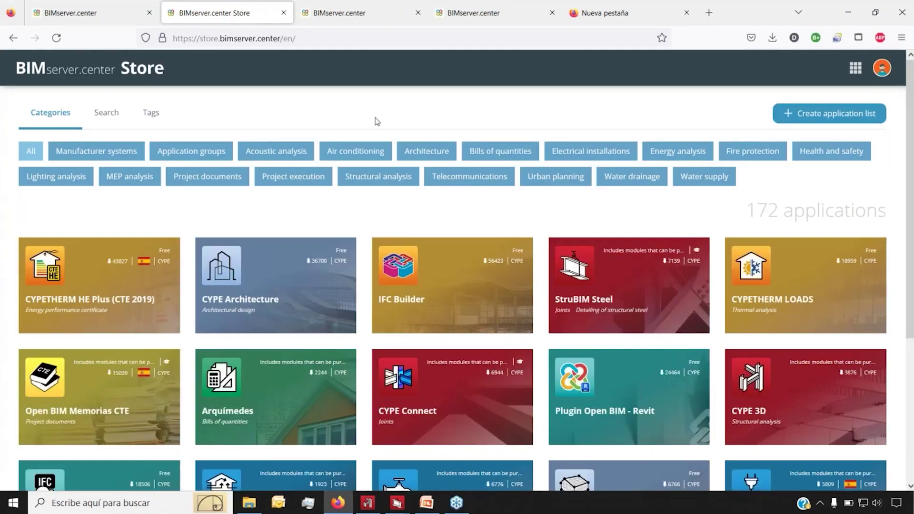
click(464, 429)
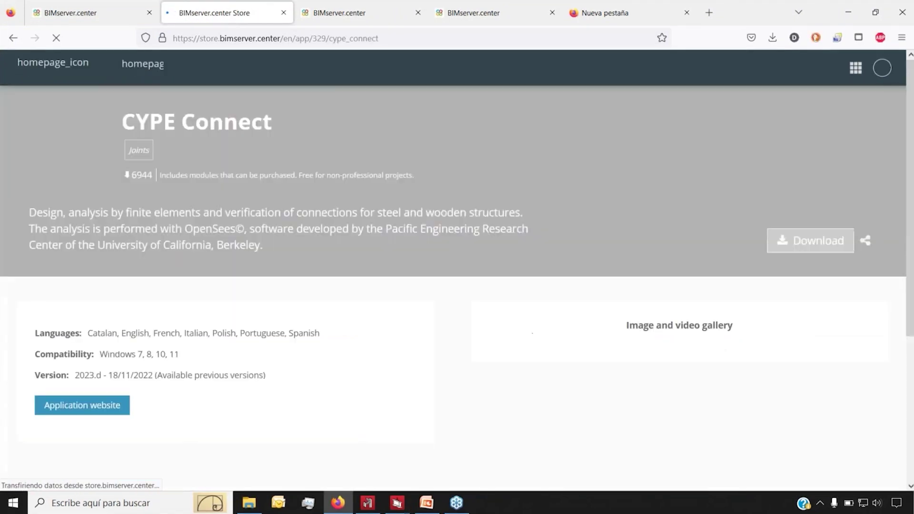
scroll(451, 349, down, 3)
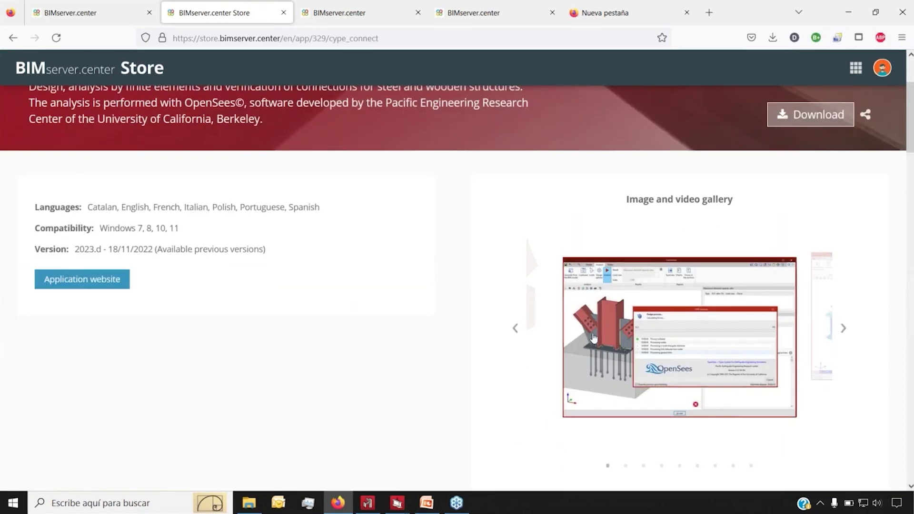
click(679, 337)
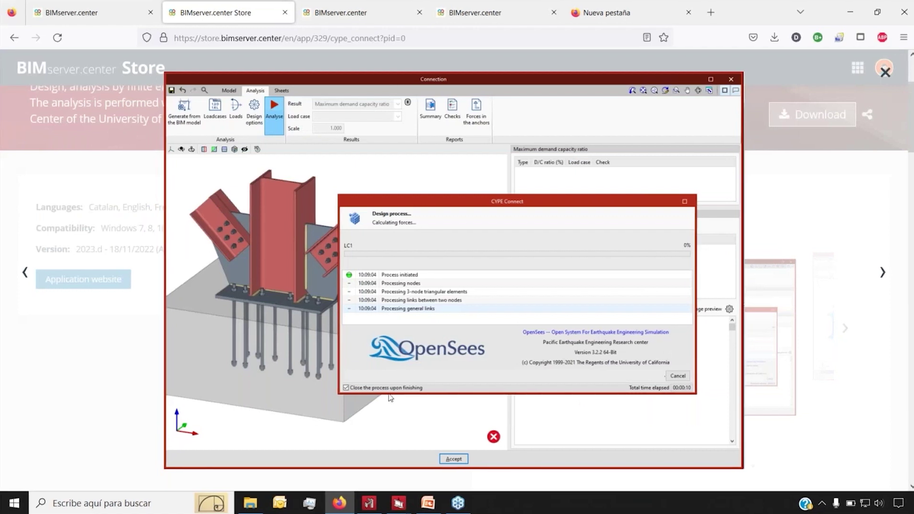
- Switch back to the Webinar project in StruBIM Steel and examine the purlin-to-beam joint around PLACA1
mouse_move(396, 501)
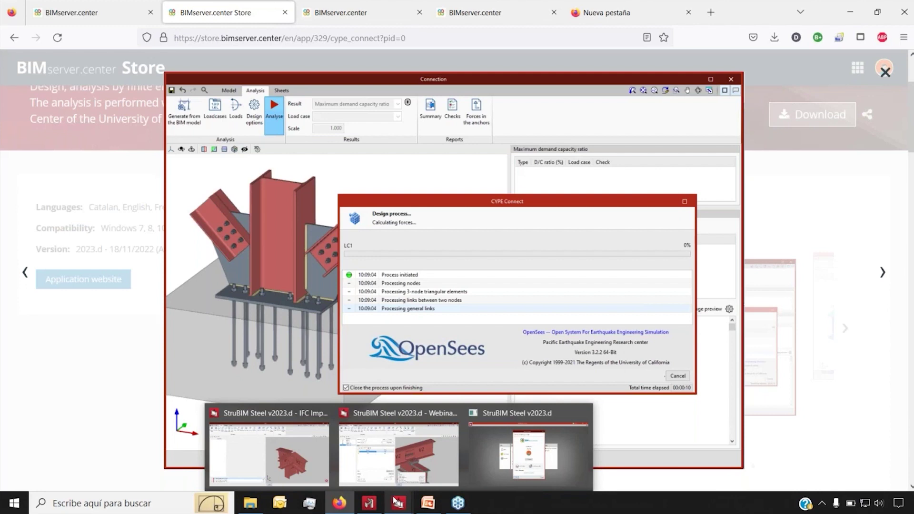
click(410, 450)
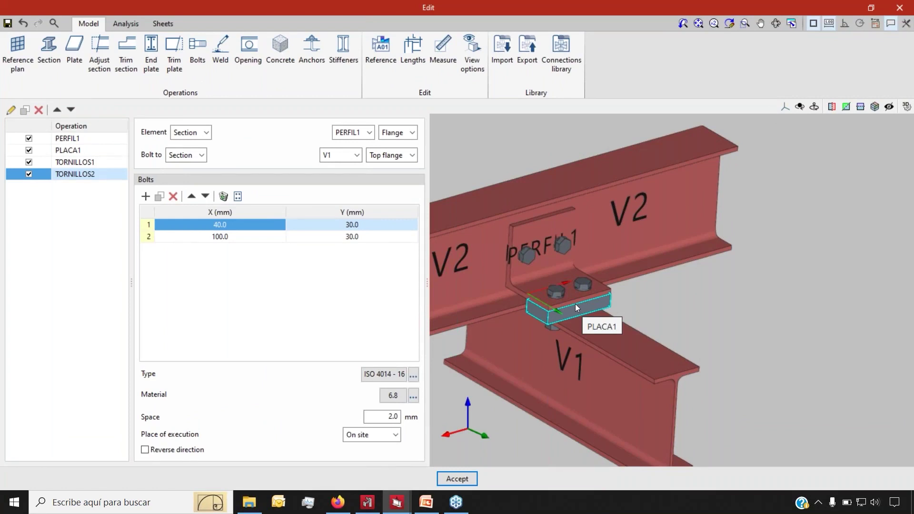
scroll(593, 321, down, 3)
scroll(613, 307, up, 3)
- Review the connection's analysis design options, close them, and examine the joint in the analysis view from the PERFIL1 angle side
click(127, 23)
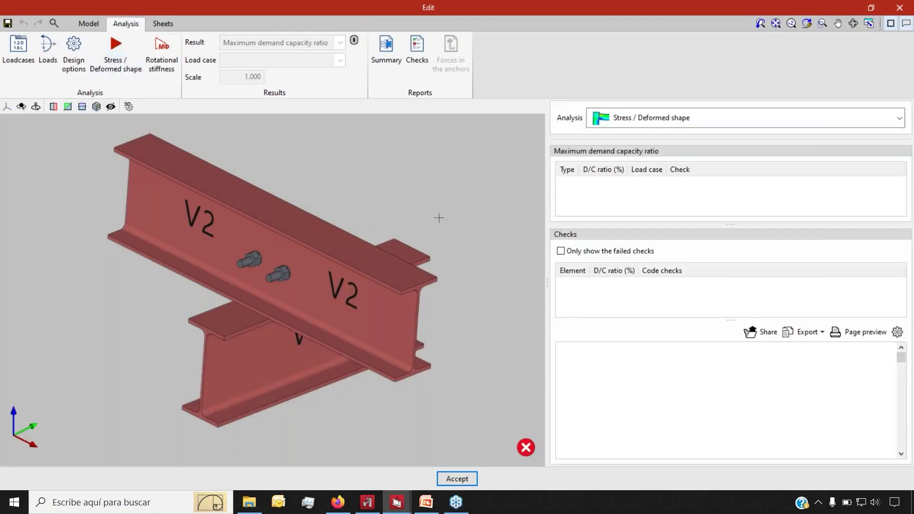
click(128, 83)
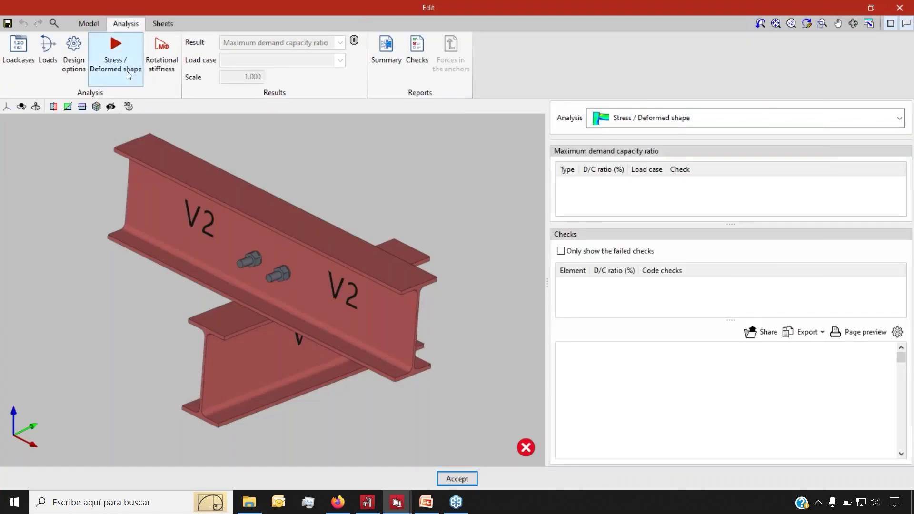
click(78, 67)
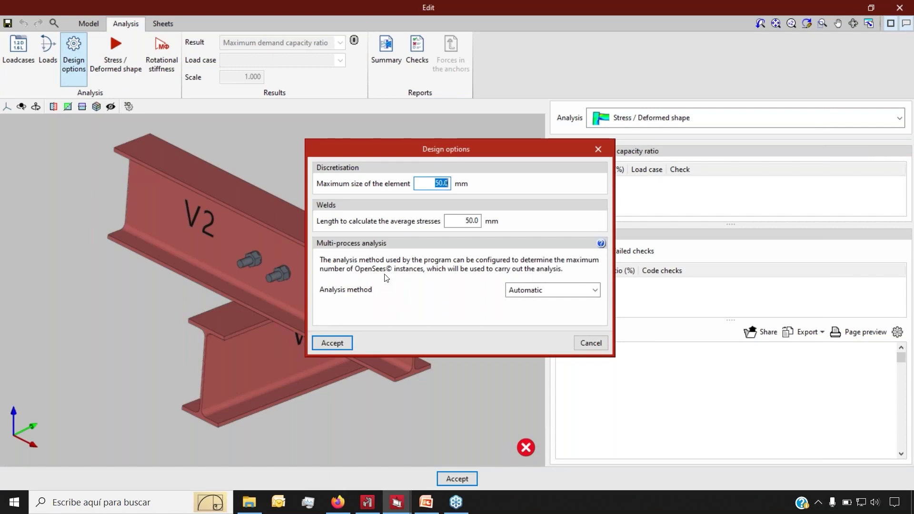
click(590, 156)
middle_drag(422, 198, 294, 182)
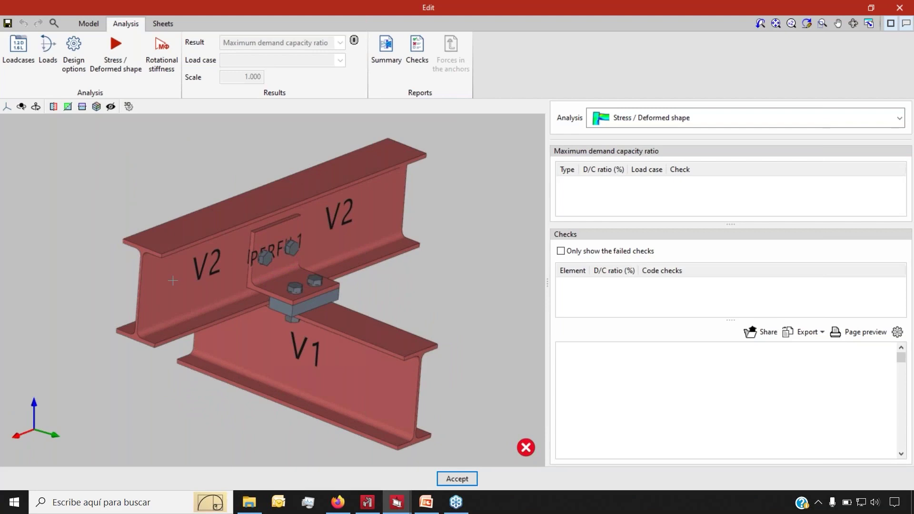
scroll(199, 286, up, 3)
scroll(236, 262, down, 3)
scroll(279, 290, up, 4)
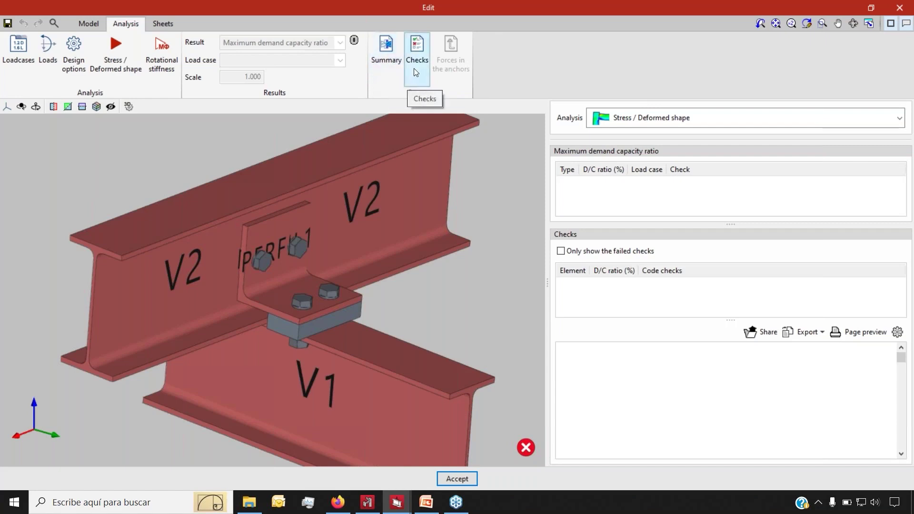
- Examine the 3D view, elevations and plate detail on sheet Tipo 14. Lámina 1, and close the connection editor
click(161, 23)
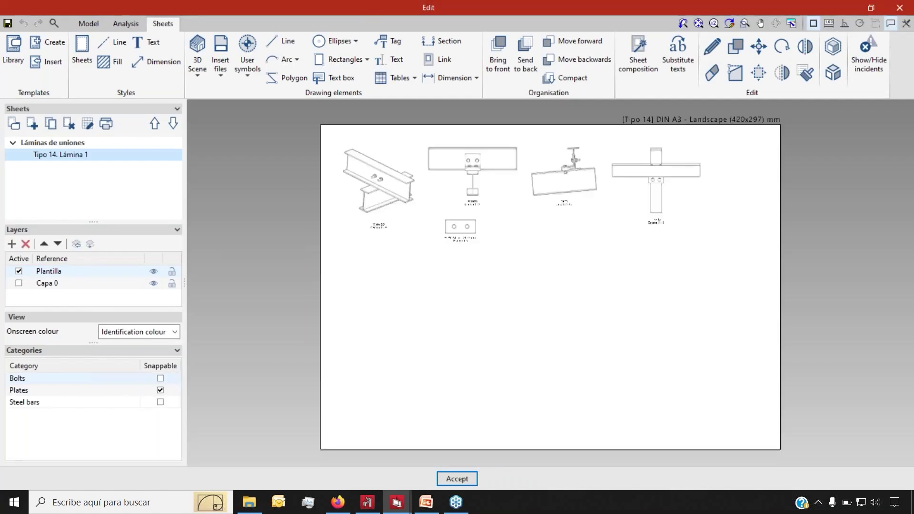
scroll(467, 141, up, 3)
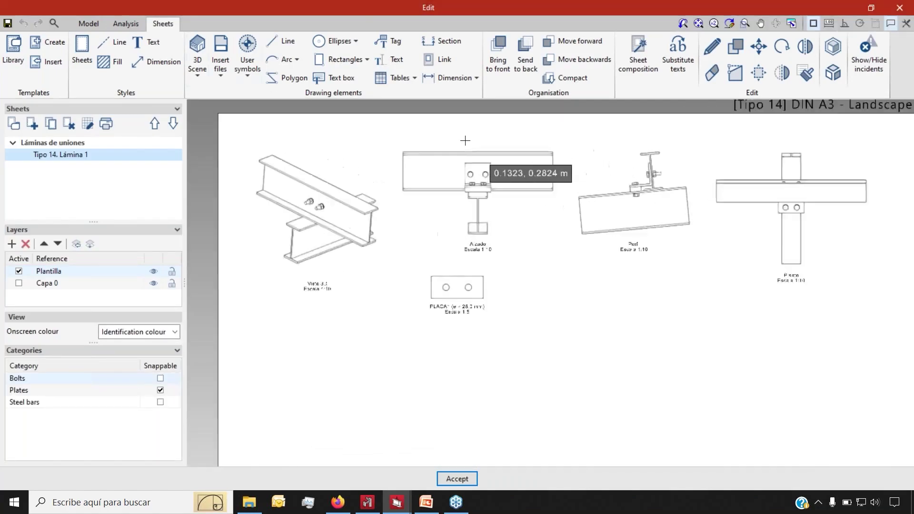
scroll(399, 225, down, 3)
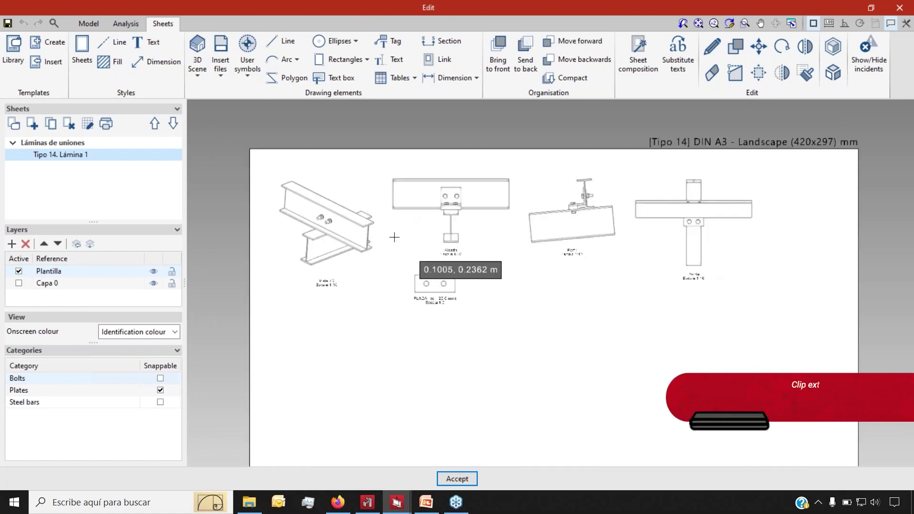
scroll(307, 210, up, 4)
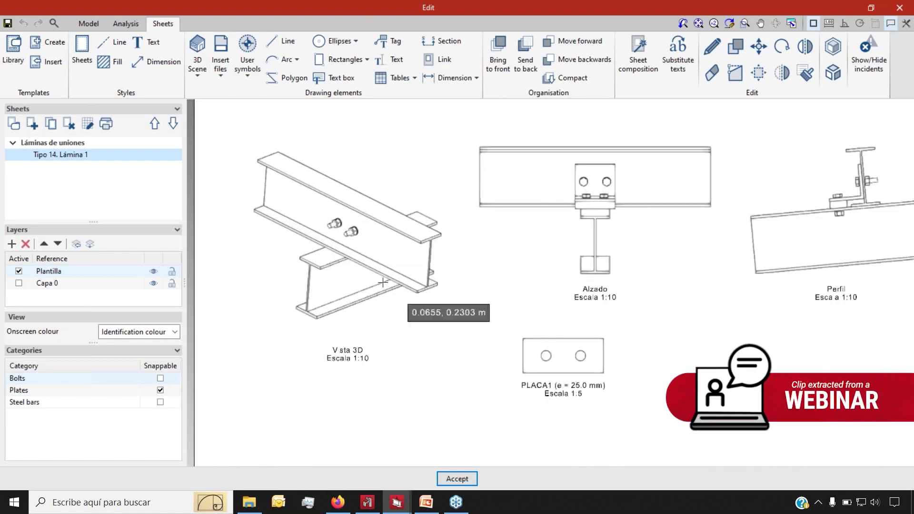
scroll(296, 270, down, 1)
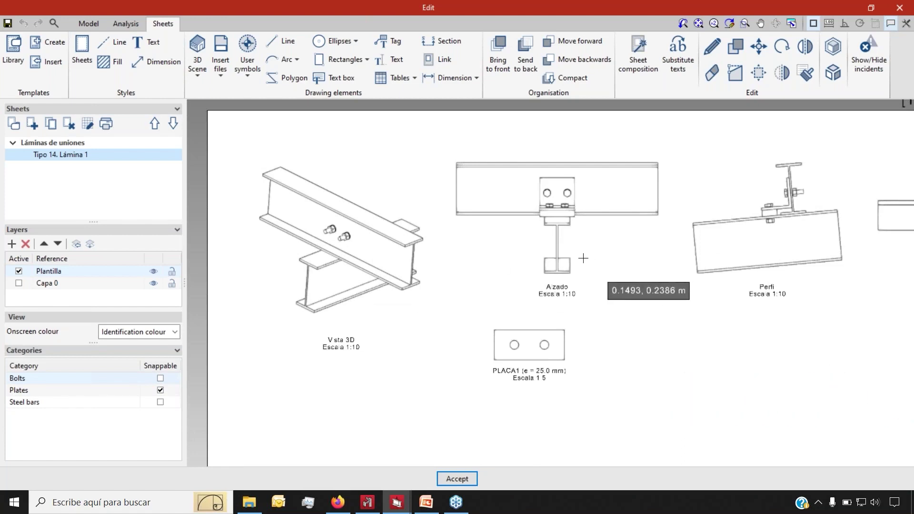
click(906, 7)
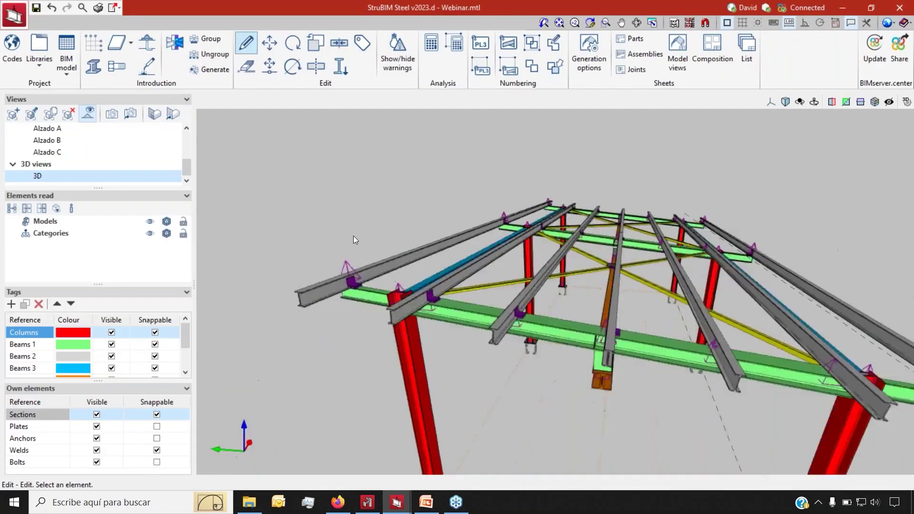